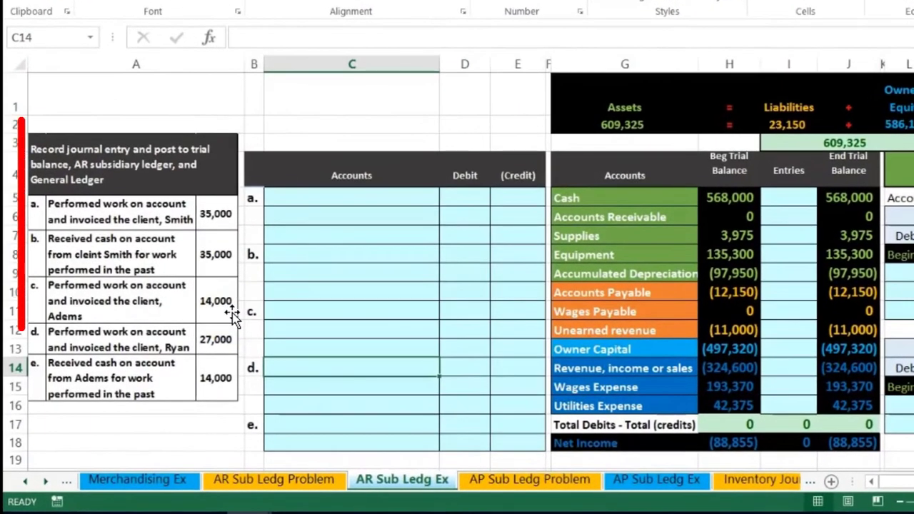
Trace row 5 from journal entry a through the trial balance, AR subsidiary ledger and General Ledger
left_click(312, 203)
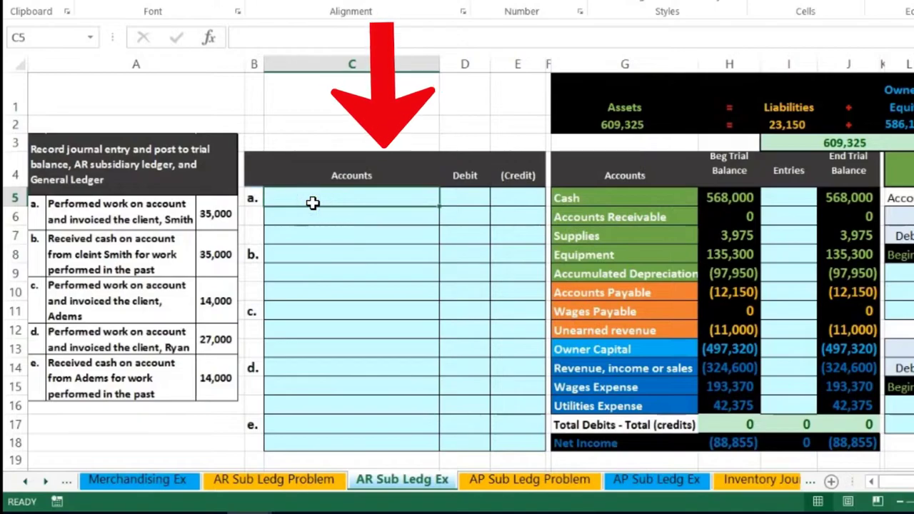
key("Right")
key("Right")
key("Right")
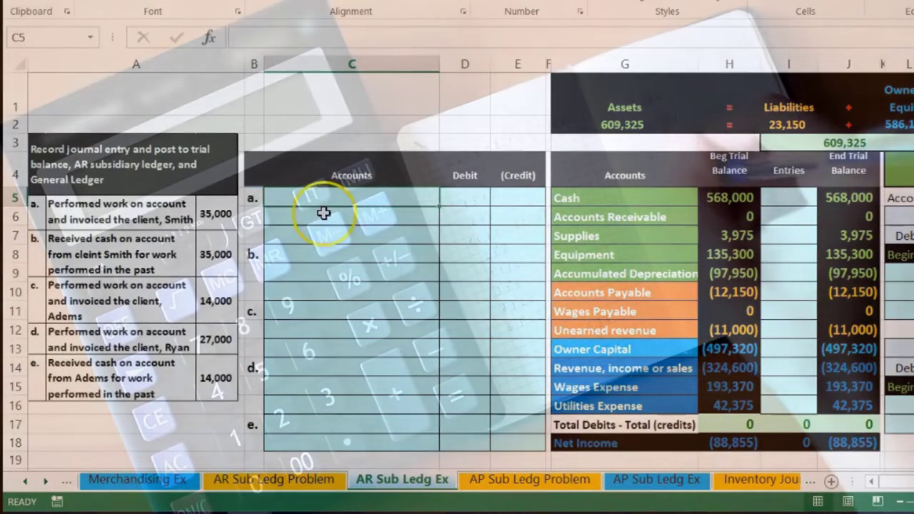
key("Right")
key("Right")
key("Right")
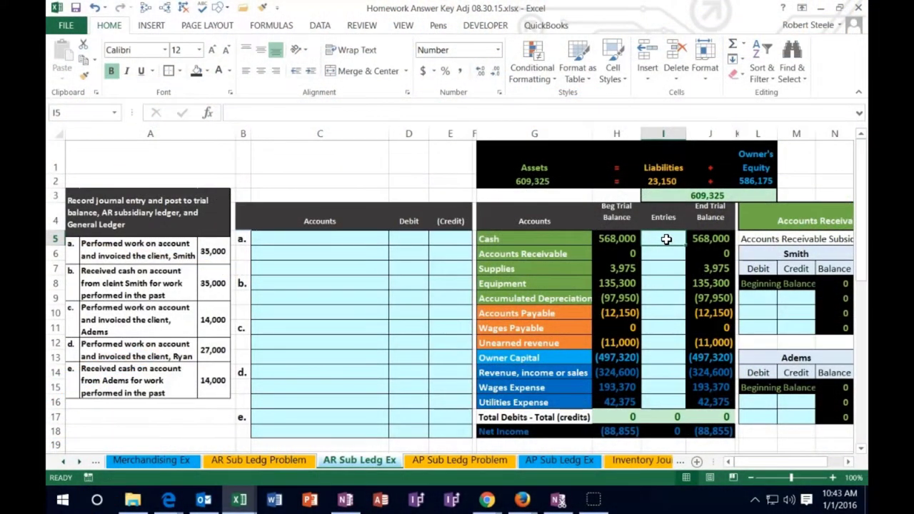
key("Right")
key("Right")
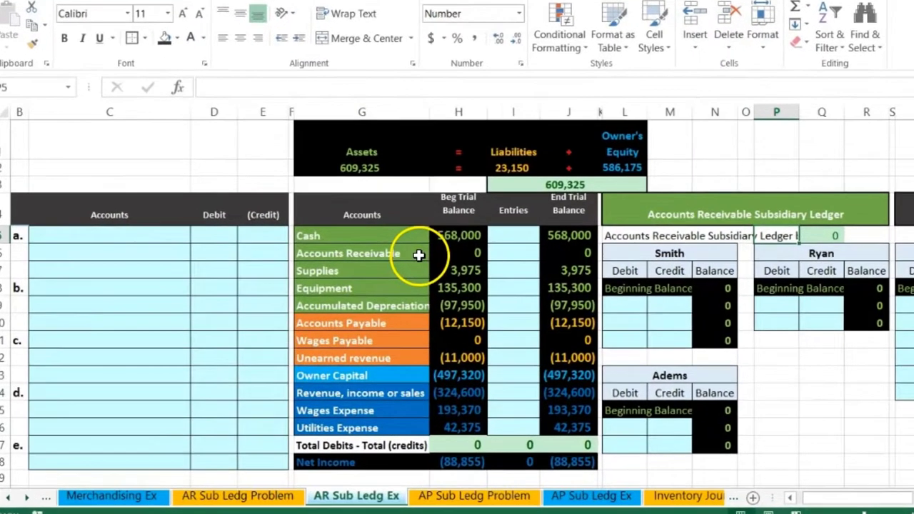
left_click(412, 255)
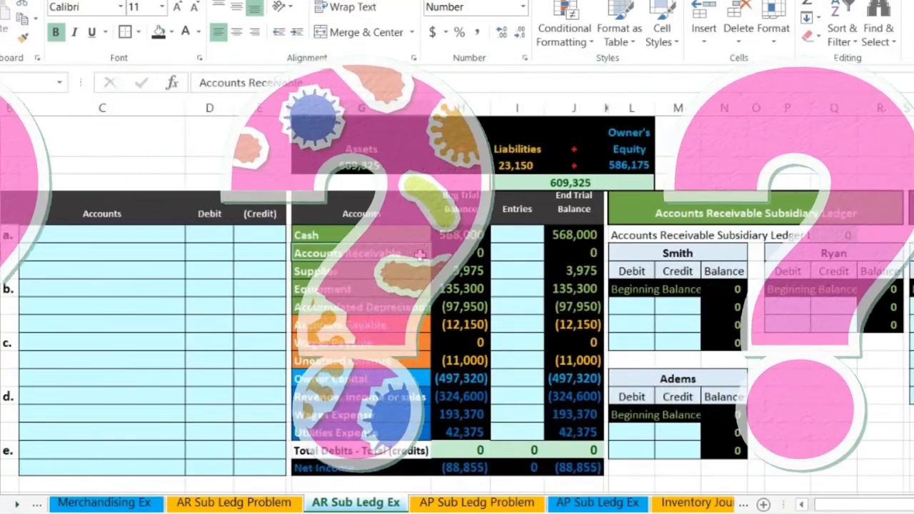
left_click(621, 214)
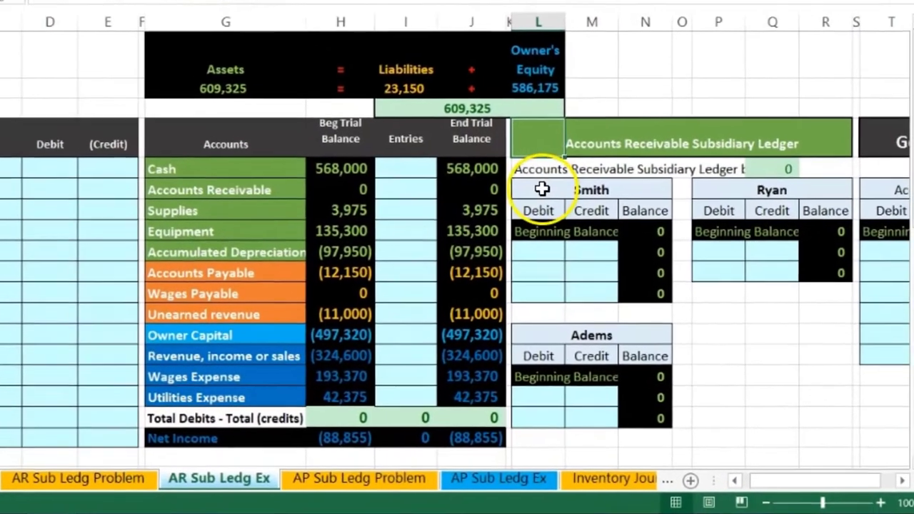
left_click(635, 253)
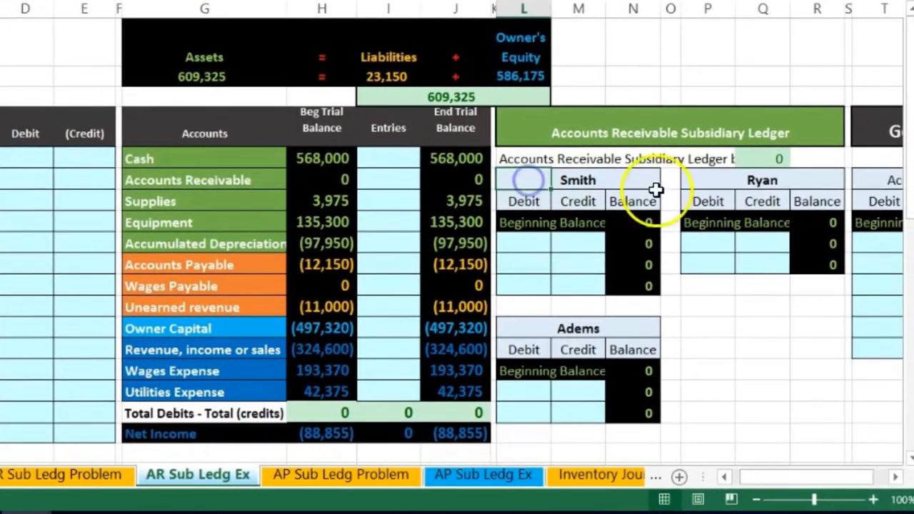
left_click(717, 184)
left_click(516, 326)
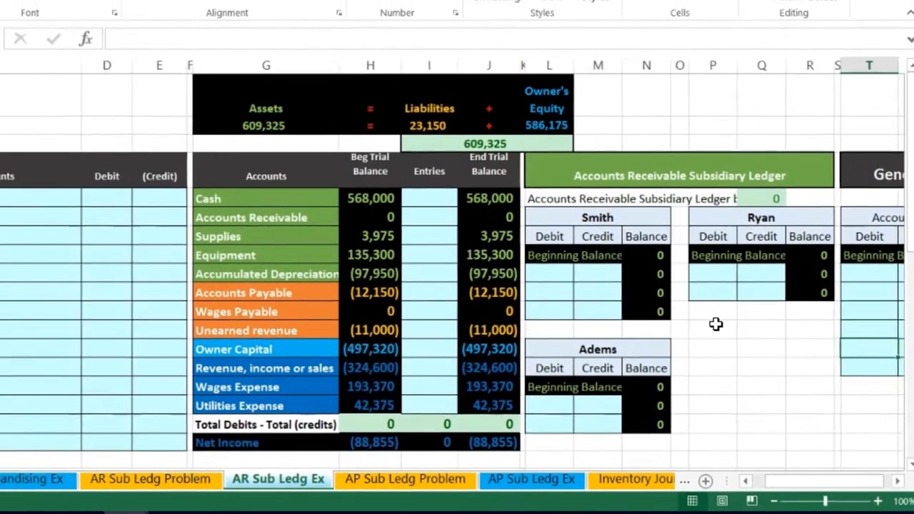
left_click(909, 300)
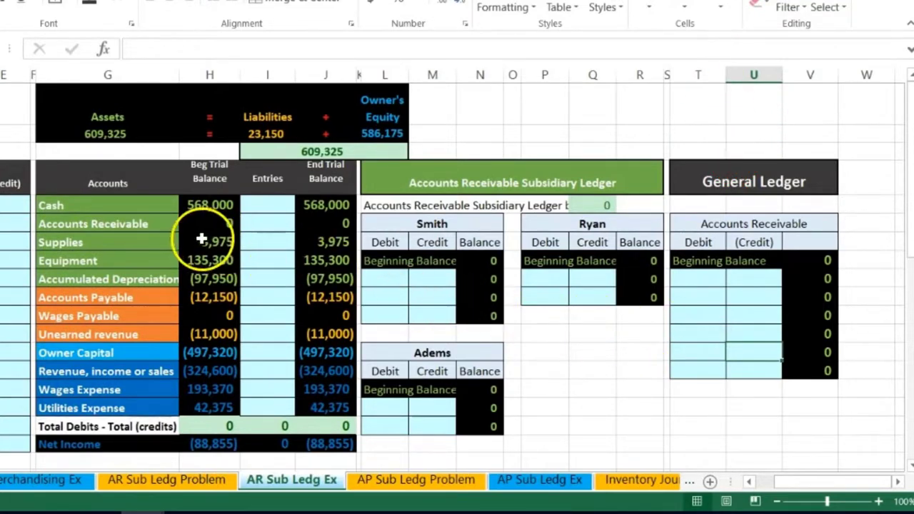
Review the Accounts Receivable ending balance formula alongside the subsidiary ledger and General Ledger headings
left_click(157, 227)
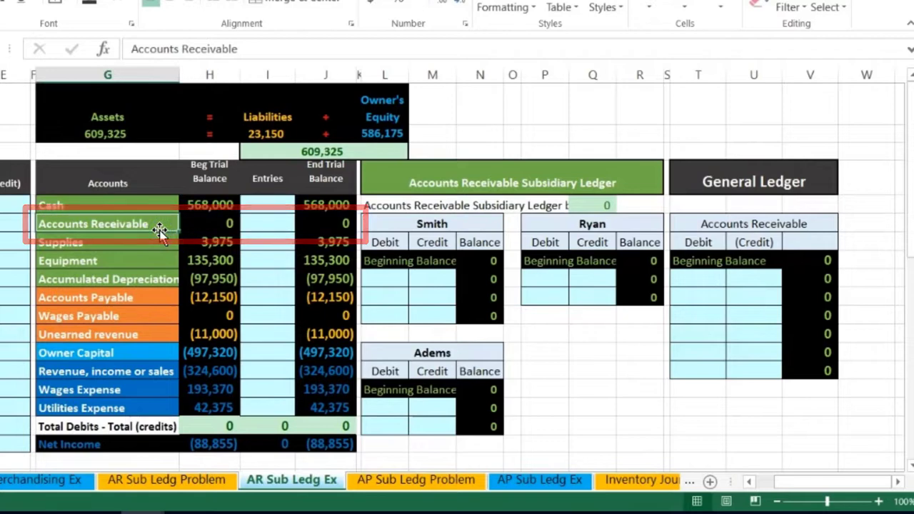
left_click(300, 226)
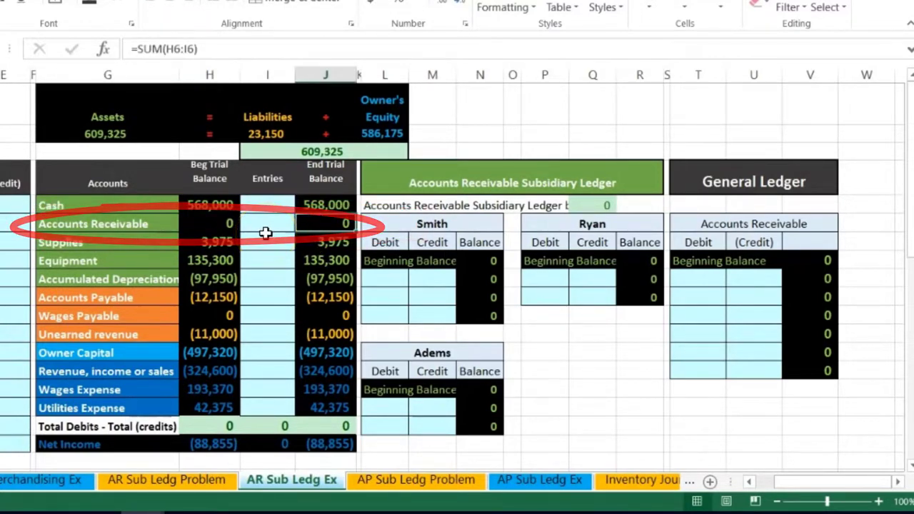
left_click(378, 182)
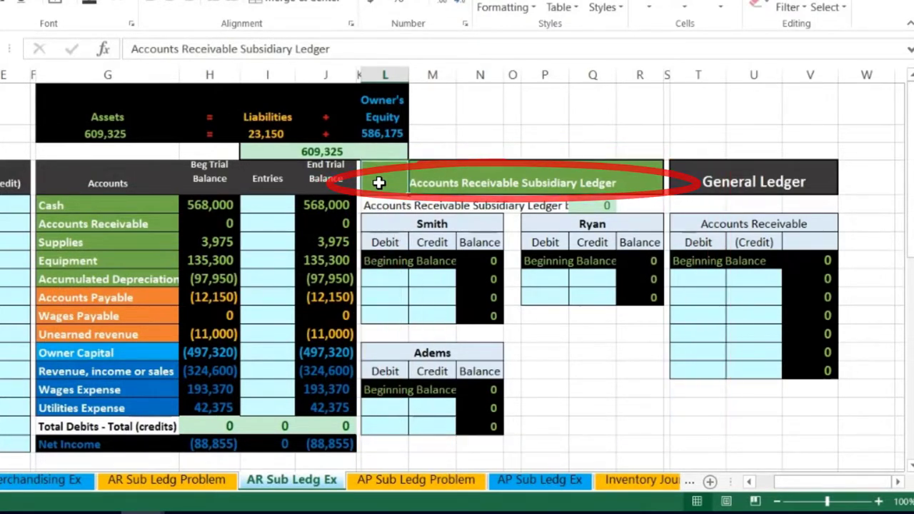
left_click(702, 175)
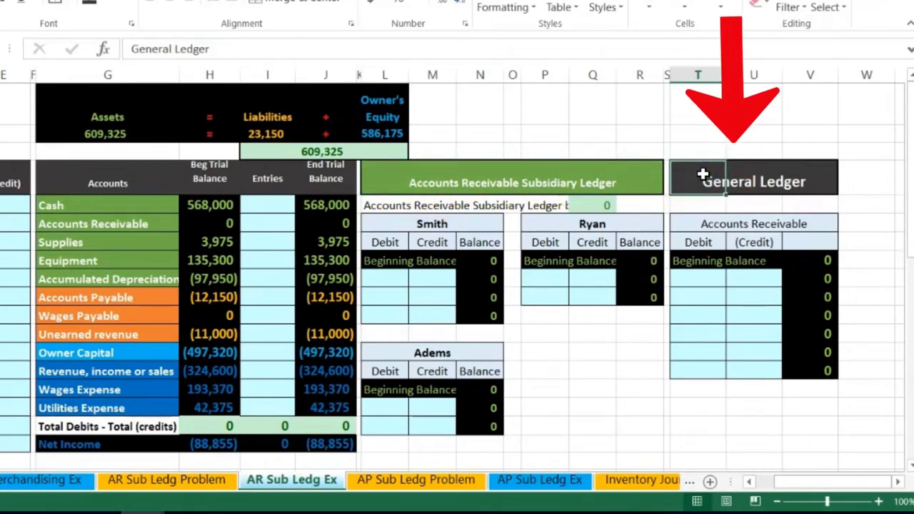
left_click(691, 224)
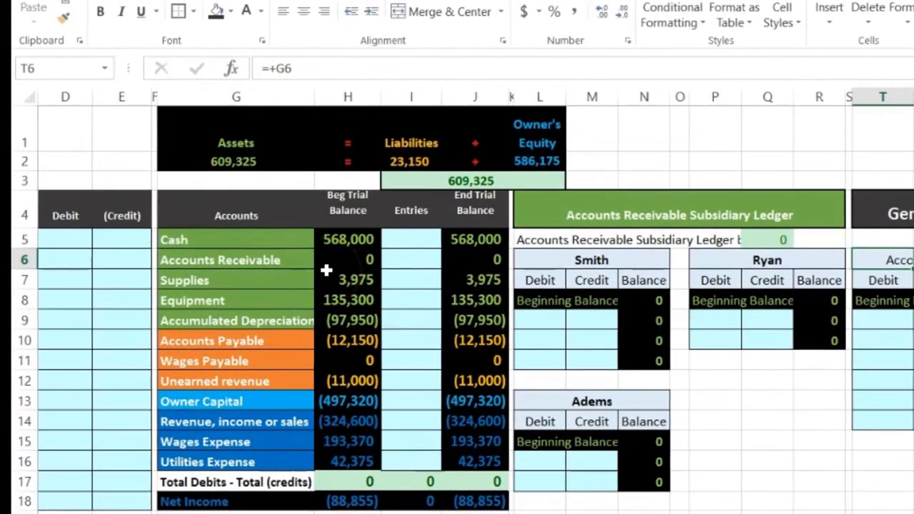
left_click(278, 259)
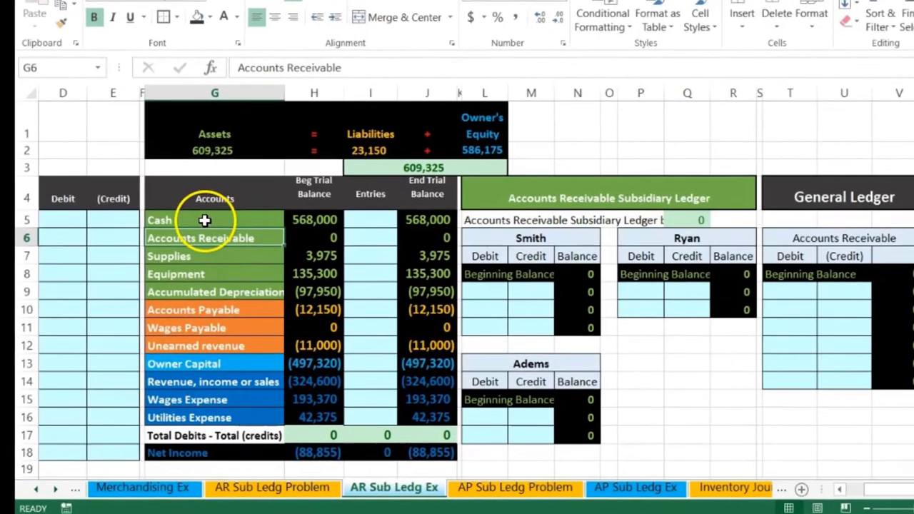
Highlight the asset, capital, revenue and expense accounts, then inspect the row 17 total and H18 net income formulas
mouse_move(204, 220)
left_mouse_down()
mouse_move(202, 286)
mouse_move(180, 309)
mouse_move(210, 343)
left_mouse_up()
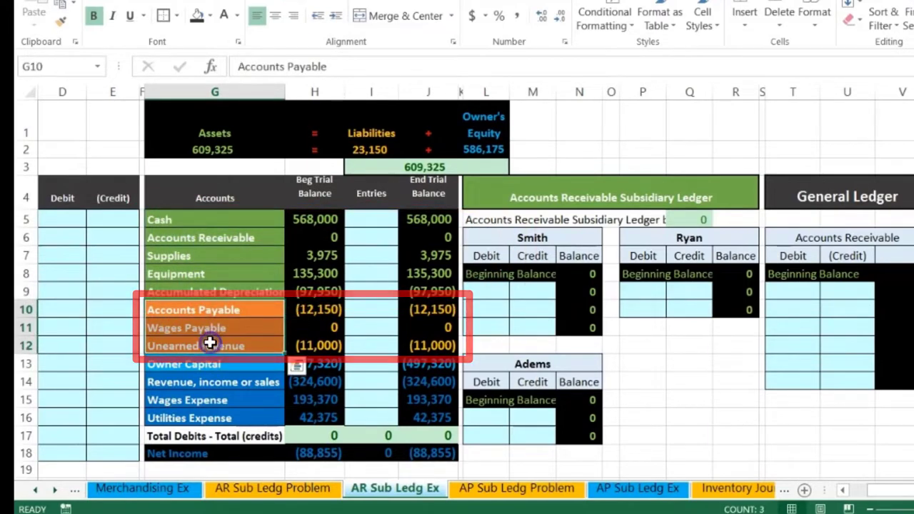
left_click(262, 364)
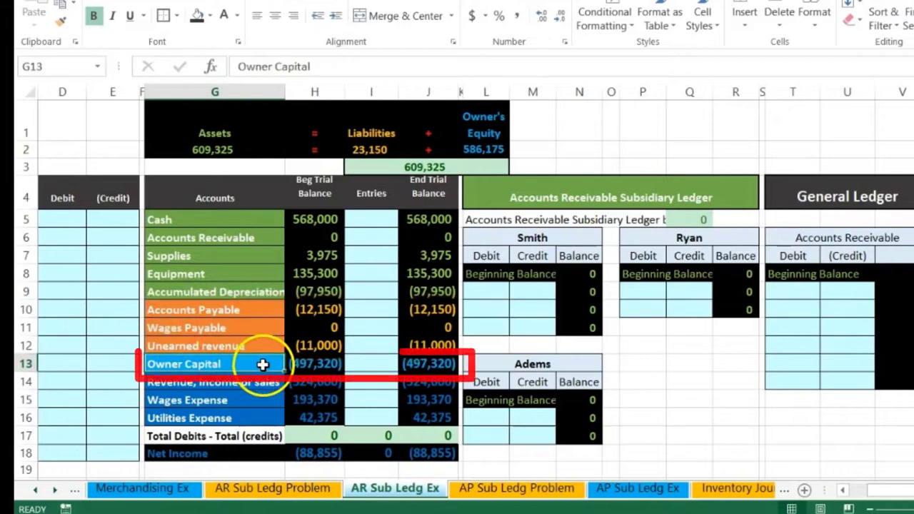
left_click_drag(258, 382, 257, 411)
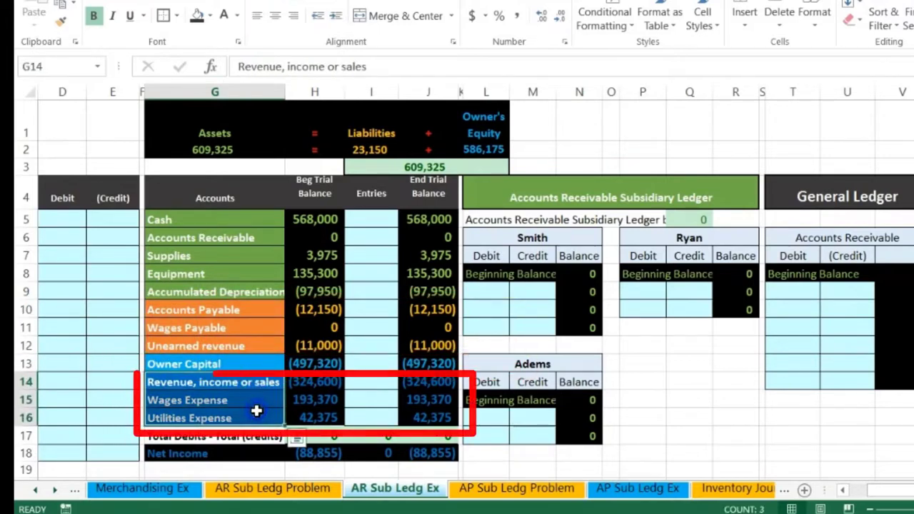
left_click(331, 436)
key("alt+equal")
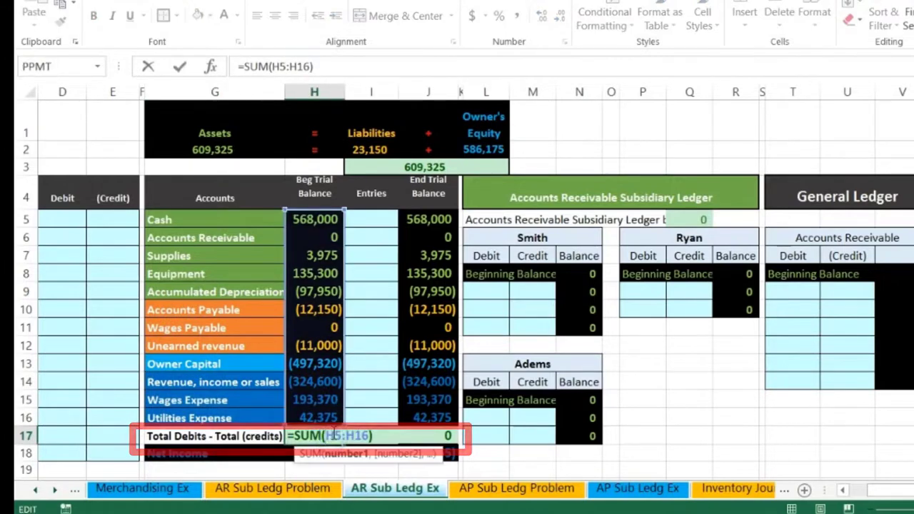
key("Return")
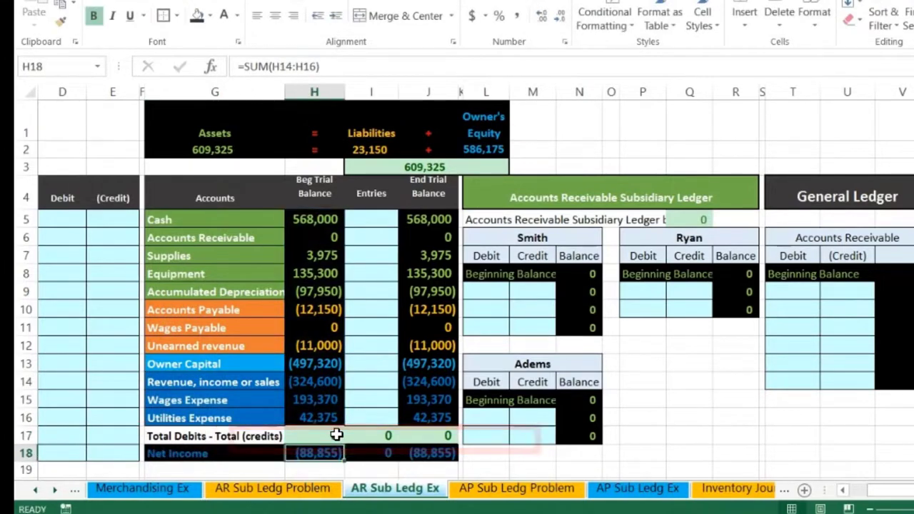
left_click(372, 417)
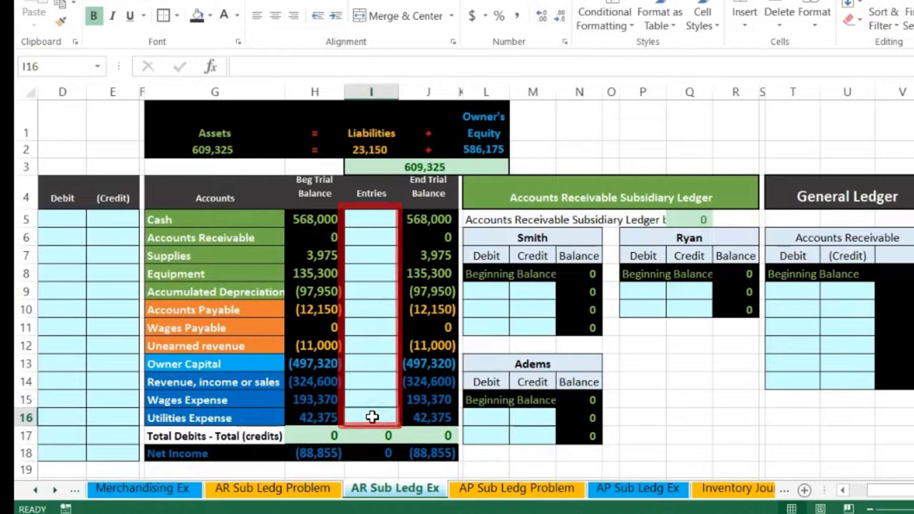
double_click(317, 454)
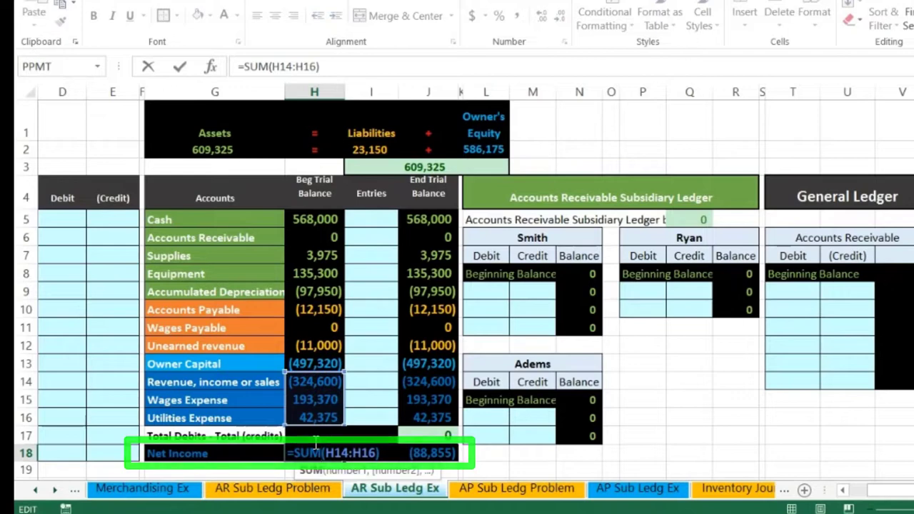
key("Return")
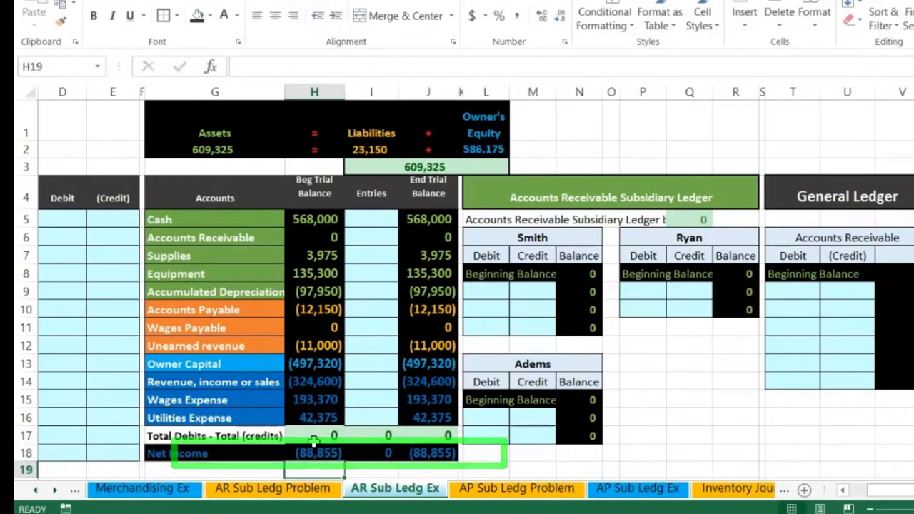
Inspect the Assets, Liabilities and Owner's Equity totals, including =-SUM(J13:J16) in K2, unchanged
double_click(223, 151)
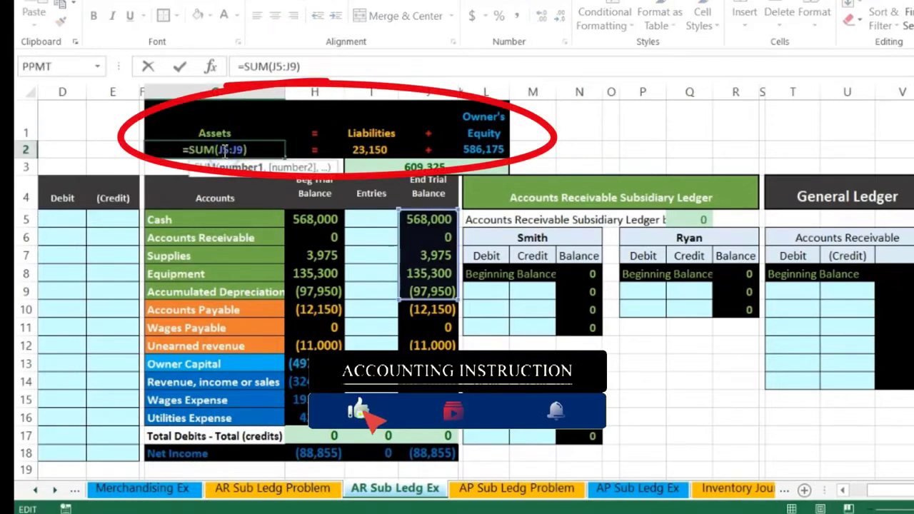
key("Tab")
key("Tab")
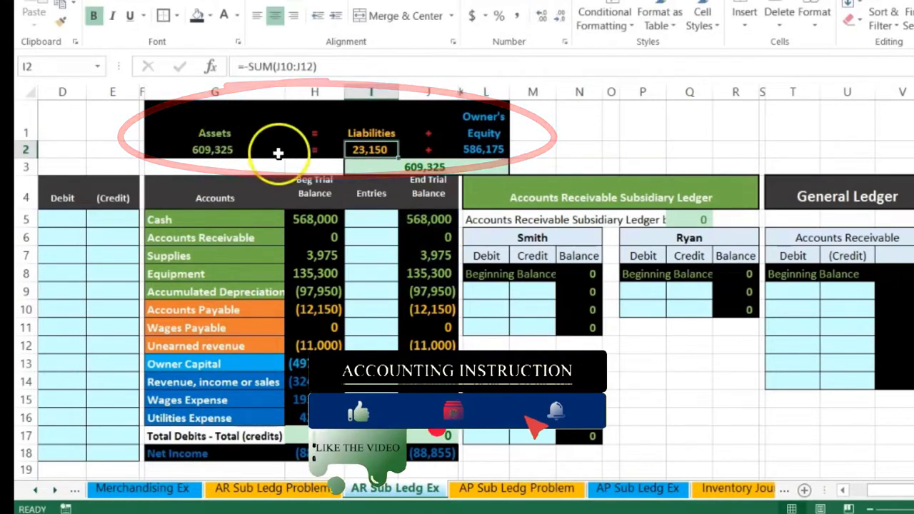
double_click(367, 148)
key("Tab")
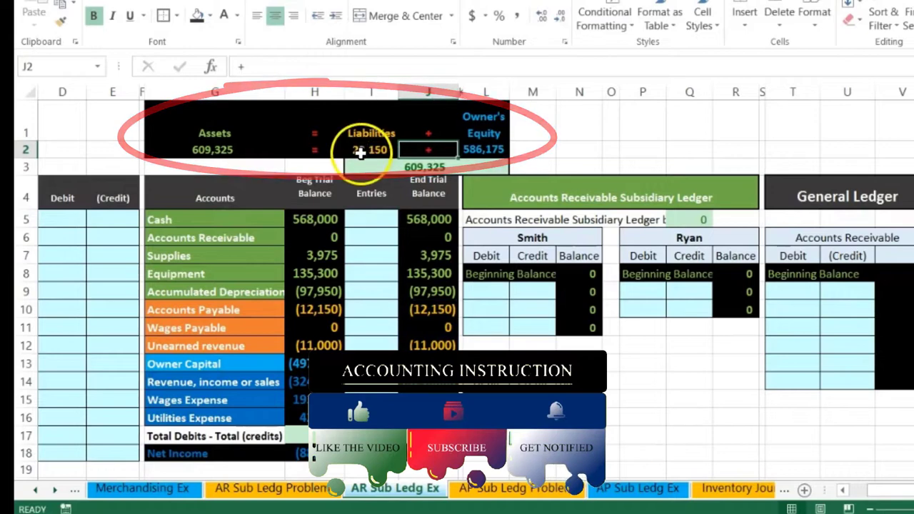
key("Tab")
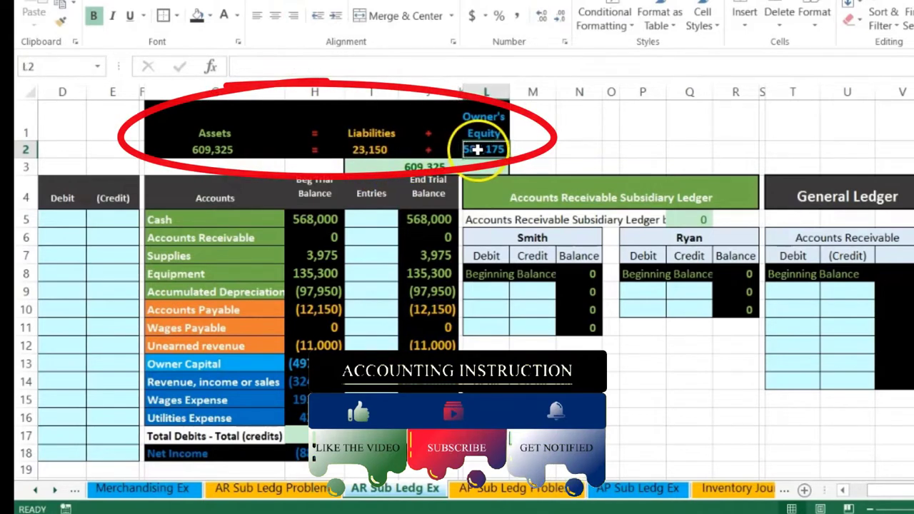
left_click(461, 150)
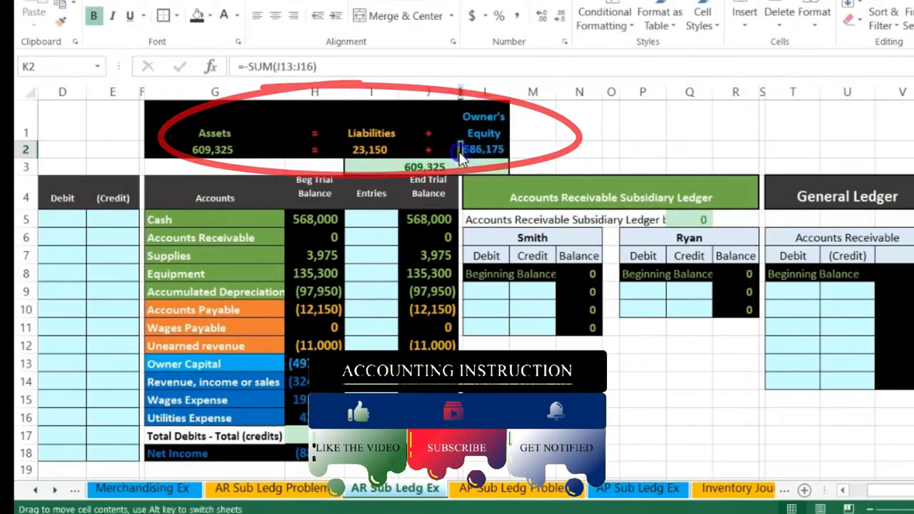
key("Left")
key("Left")
key("Left")
key("Left")
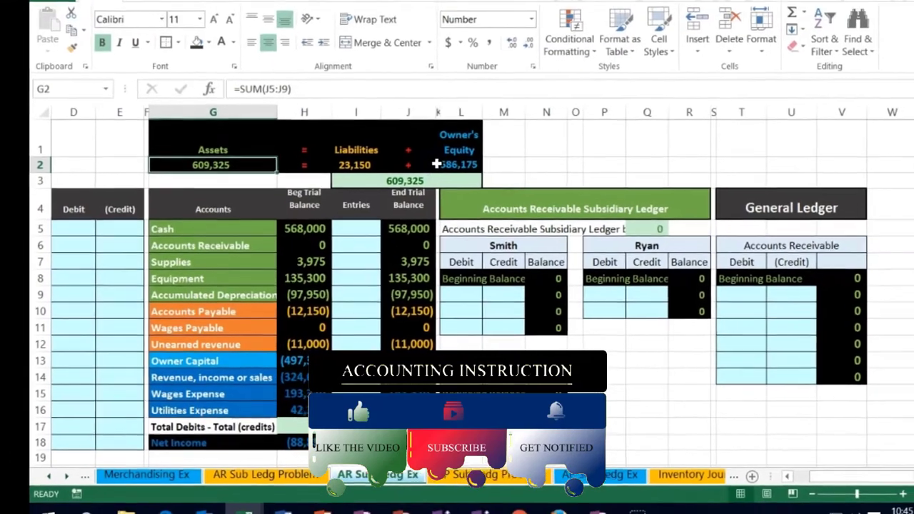
double_click(436, 164)
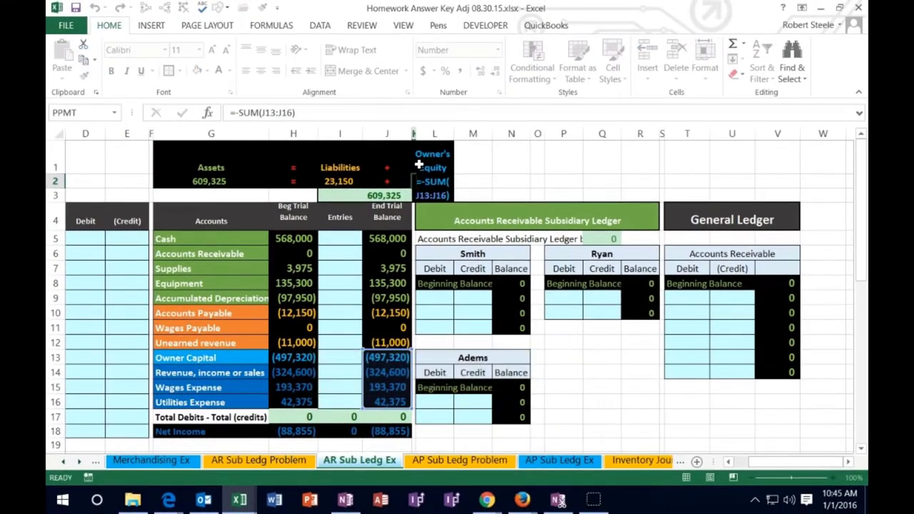
key("Return")
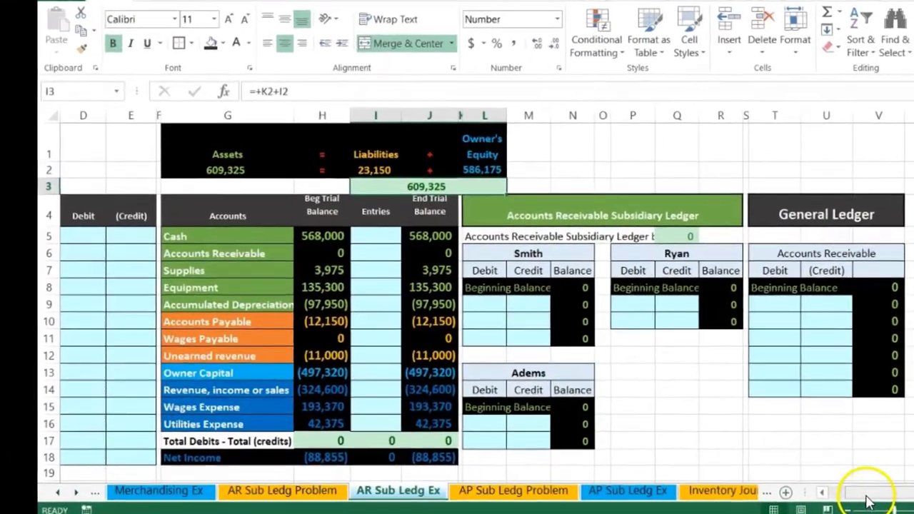
scroll(749, 461, "left", 3)
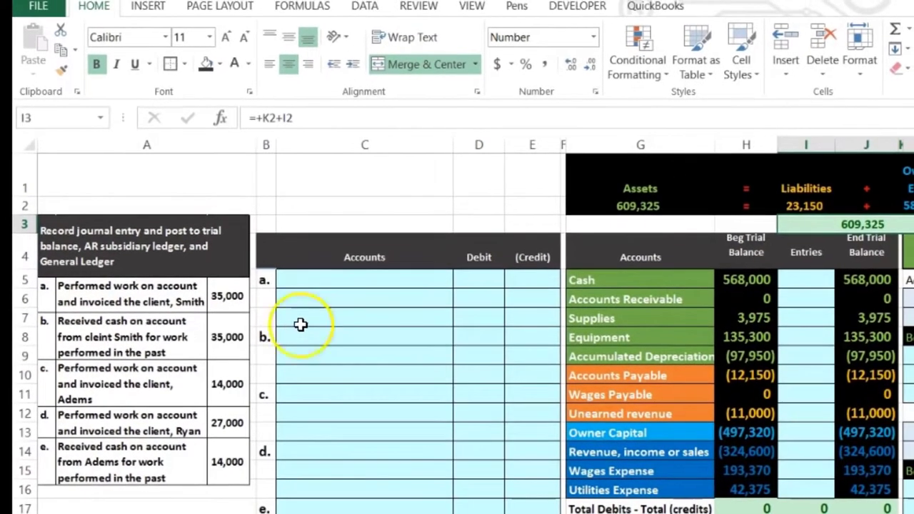
Paste the Accounts Receivable name as values into C5 and enter a 35,000 debit in D5
left_click(664, 284)
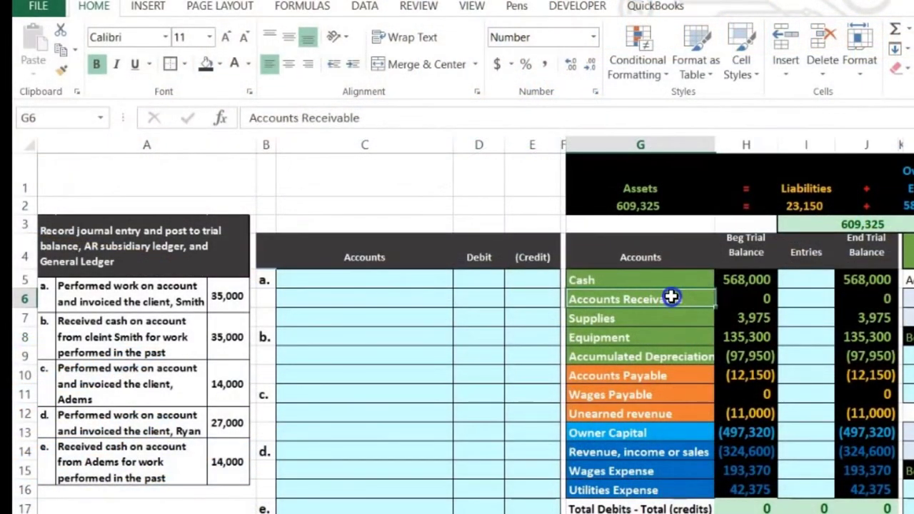
right_click(672, 299)
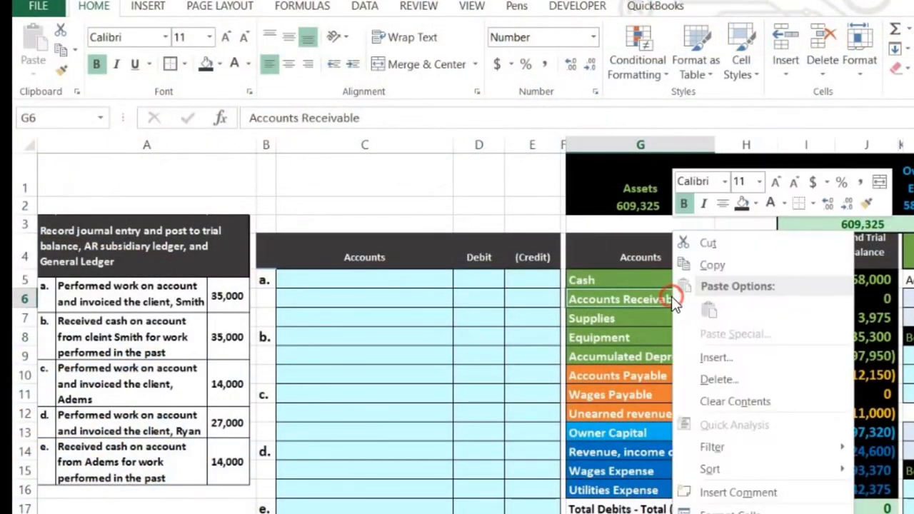
left_click(703, 266)
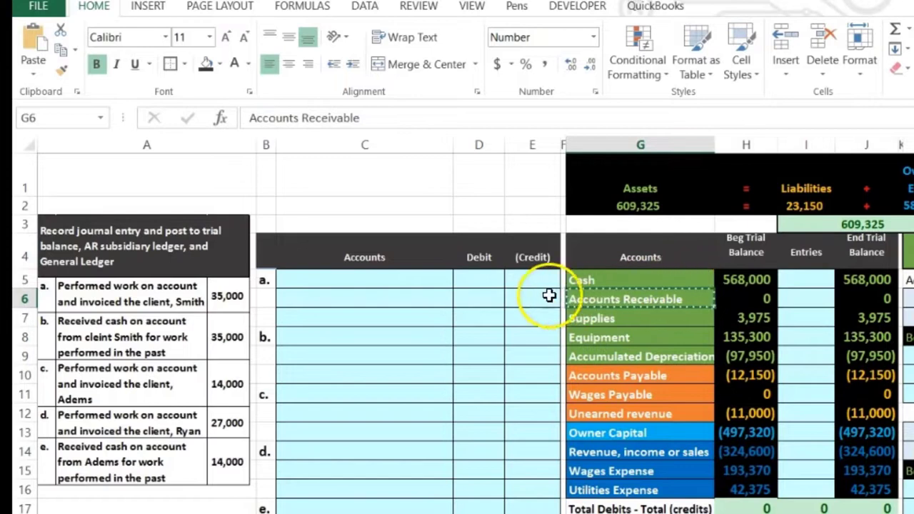
left_click(375, 280)
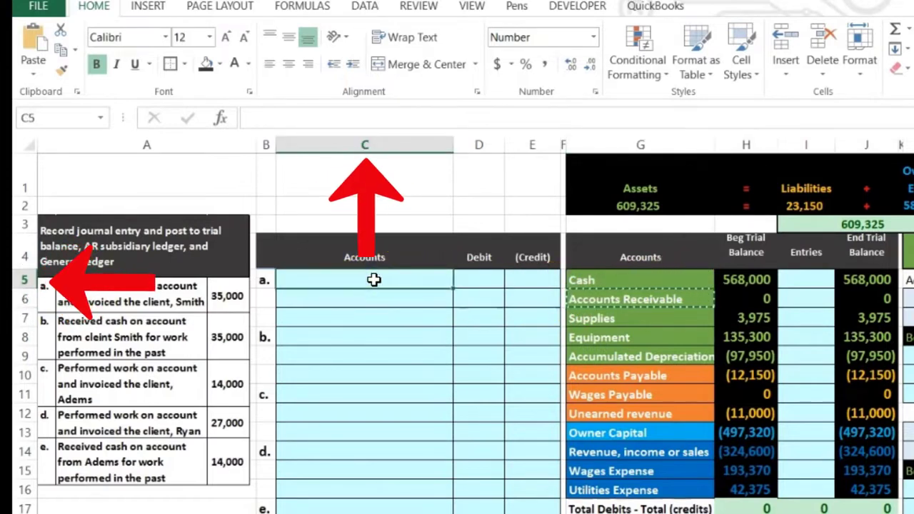
right_click(375, 279)
left_click(438, 313)
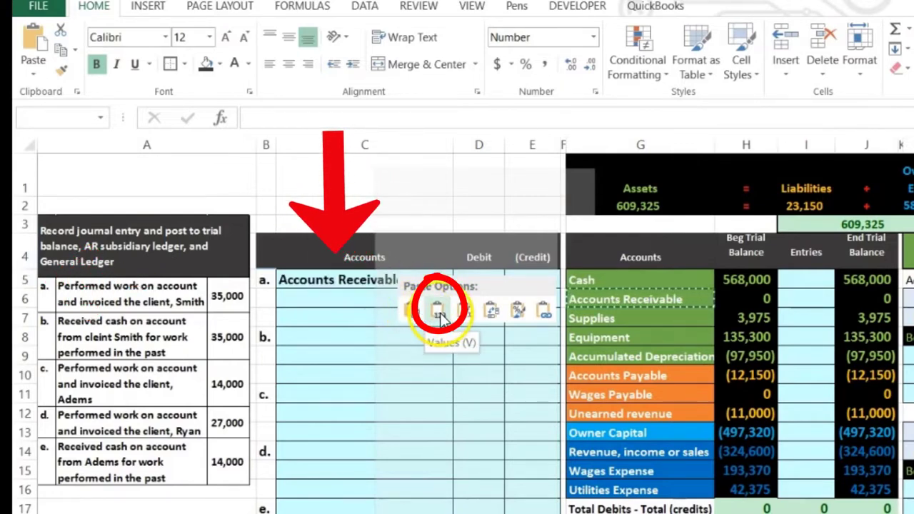
left_click(438, 314)
left_click(476, 280)
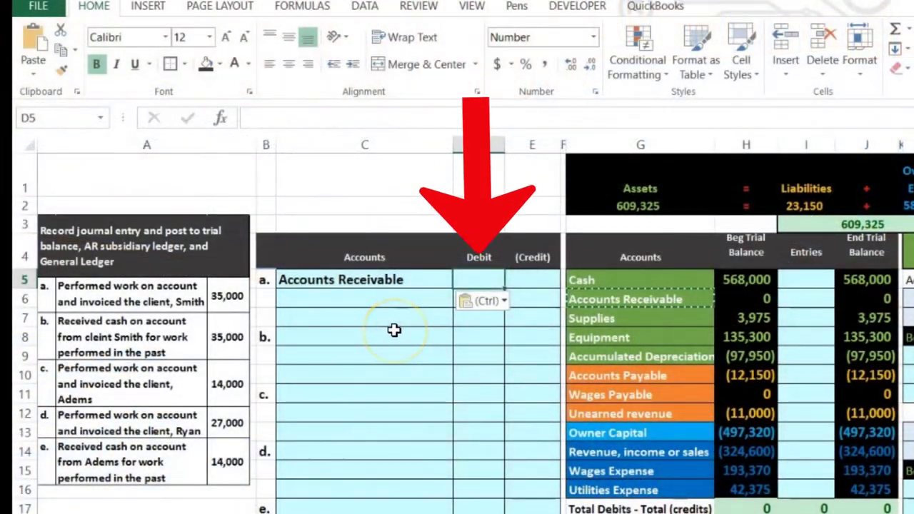
type("35,000")
key("Return")
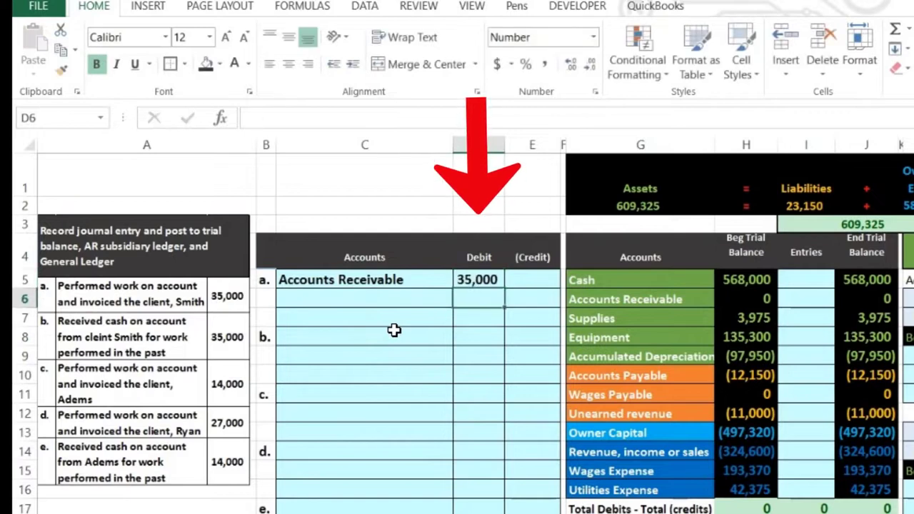
key("Right")
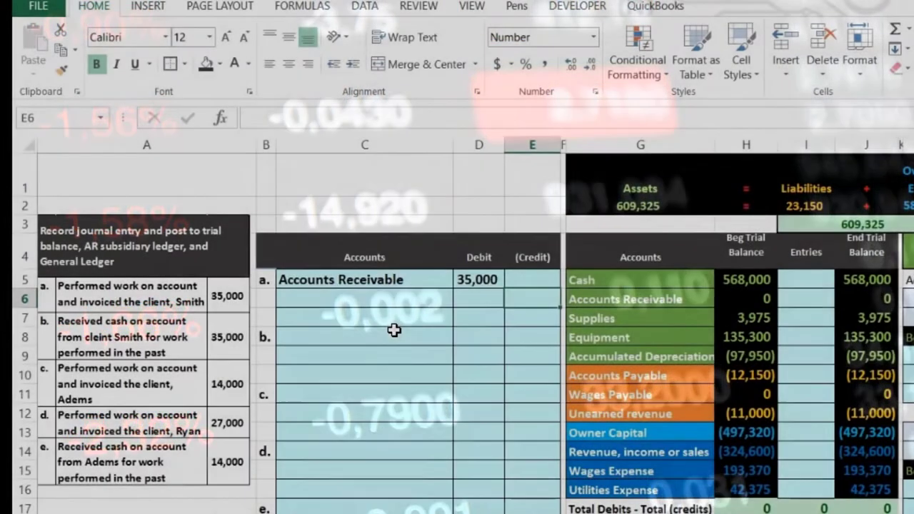
Enter -35000 in E6 so entry a's second line shows a (35,000) credit
type("-35000")
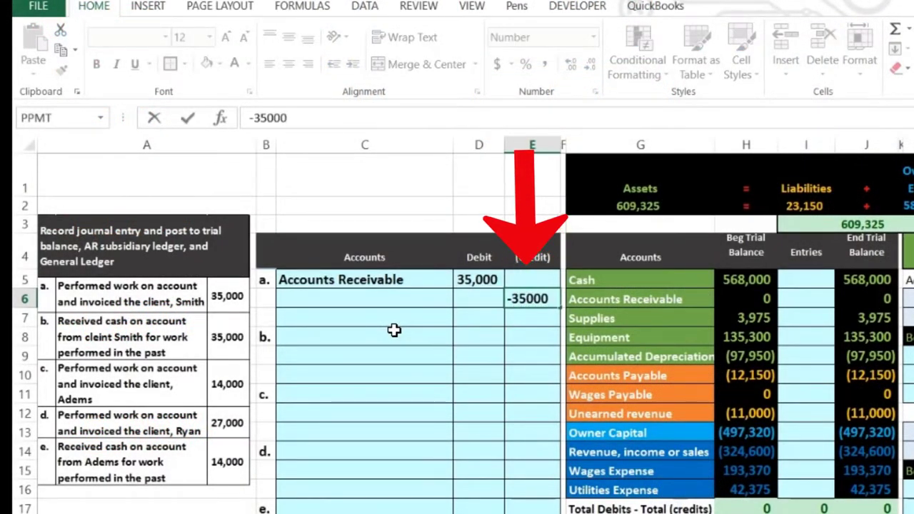
key("Return")
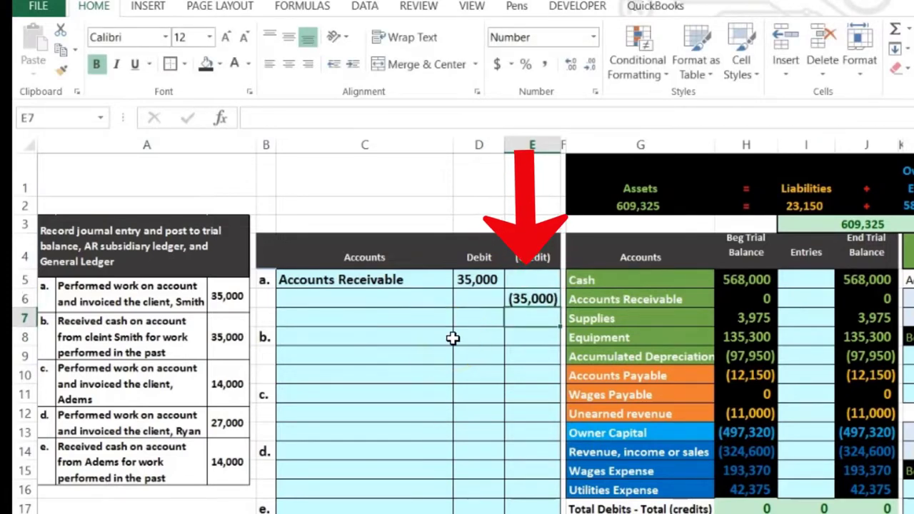
left_click(408, 303)
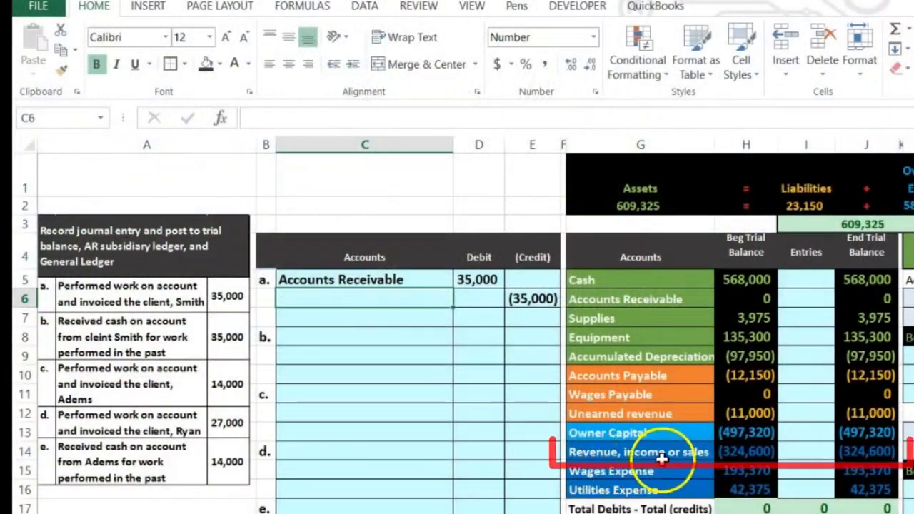
Copy 'Revenue, income or sales' from G14 and paste it as values into C6
left_click(675, 453)
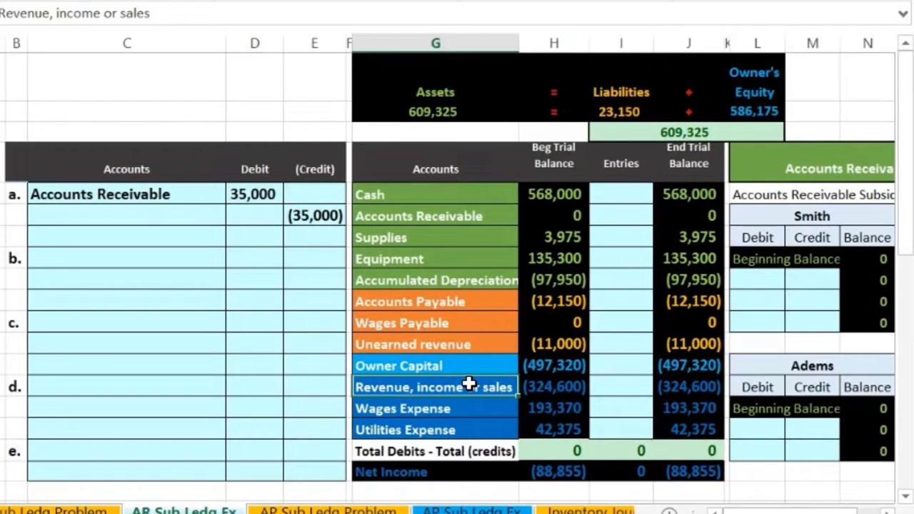
right_click(469, 386)
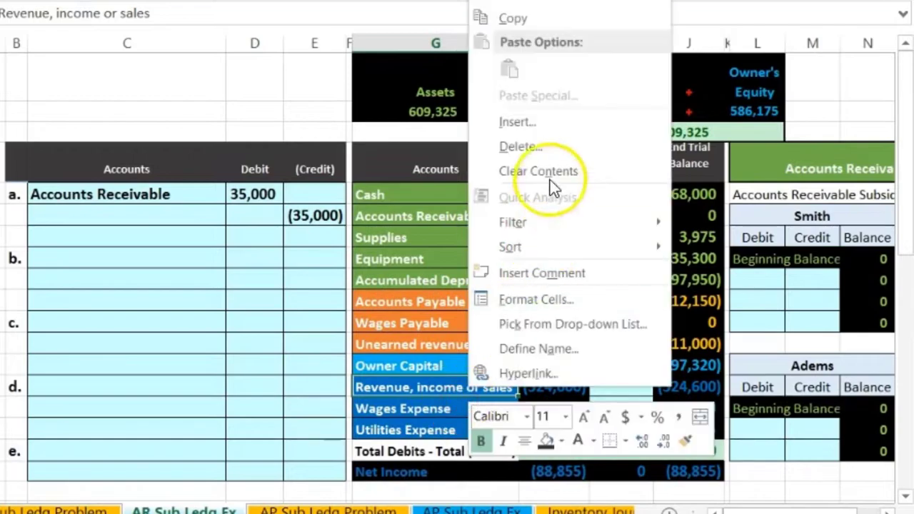
left_click(520, 20)
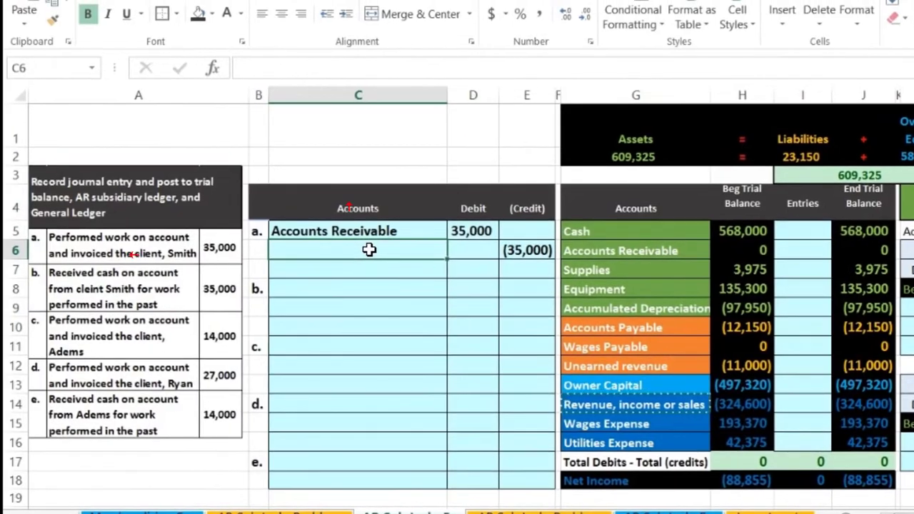
right_click(369, 249)
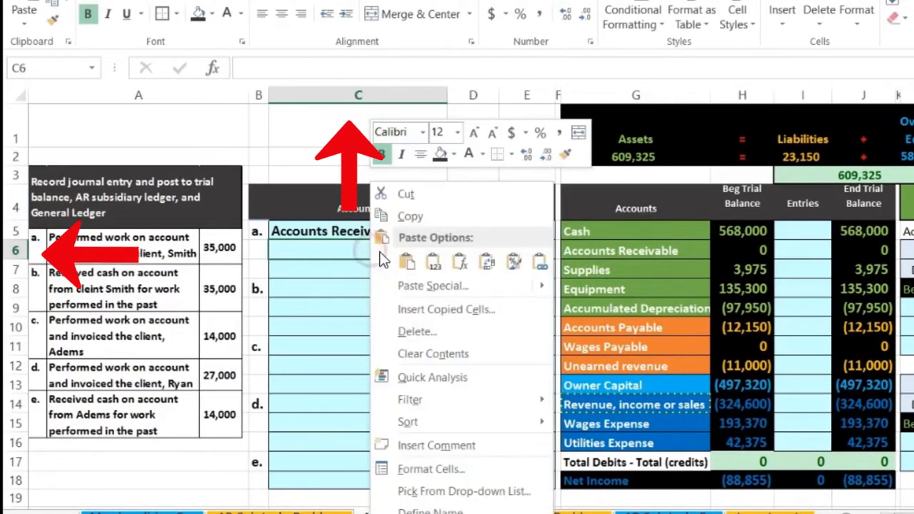
left_click(429, 263)
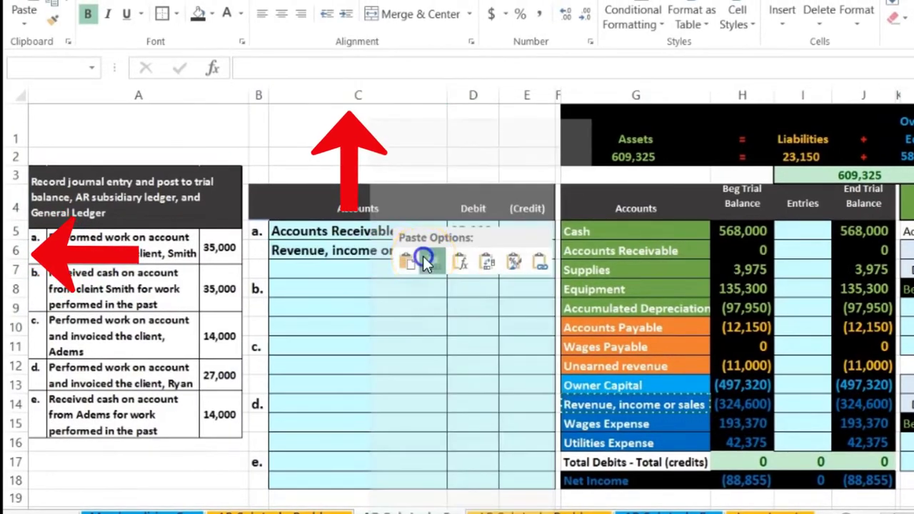
left_click(429, 263)
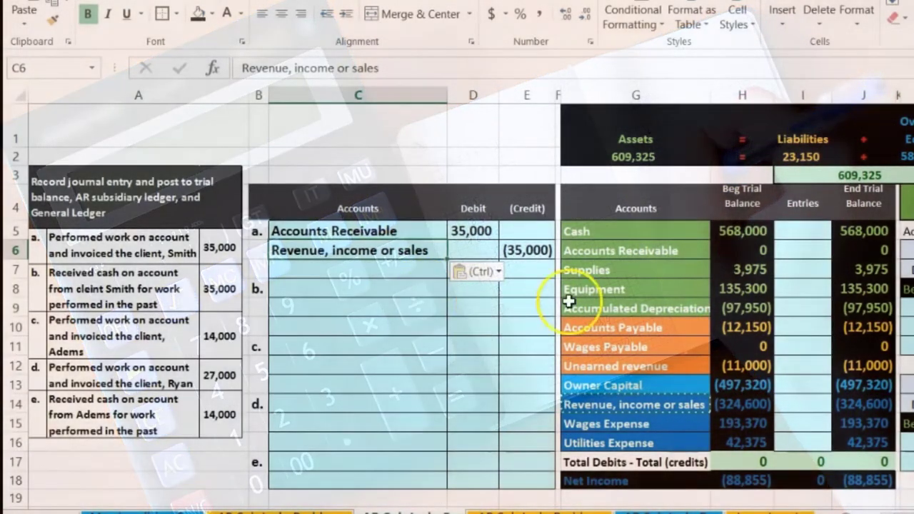
left_click(792, 263)
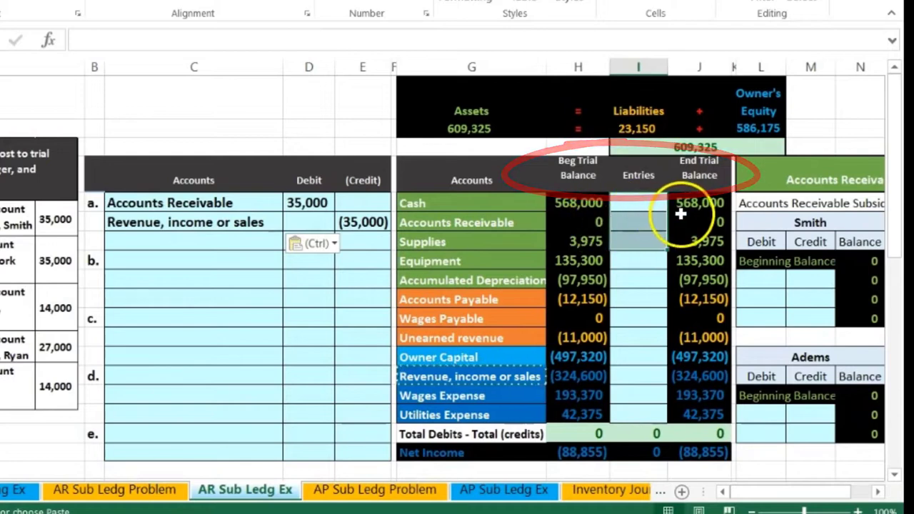
left_click(762, 193)
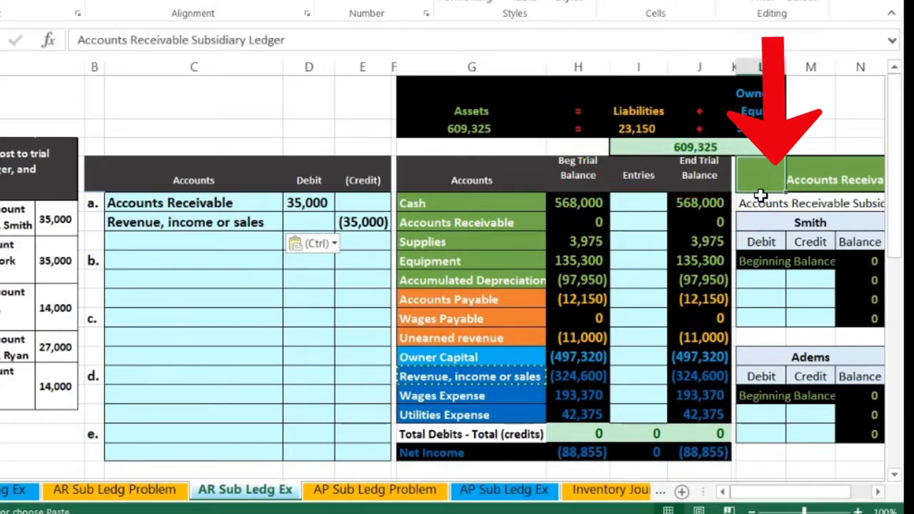
key("Right")
key("Right")
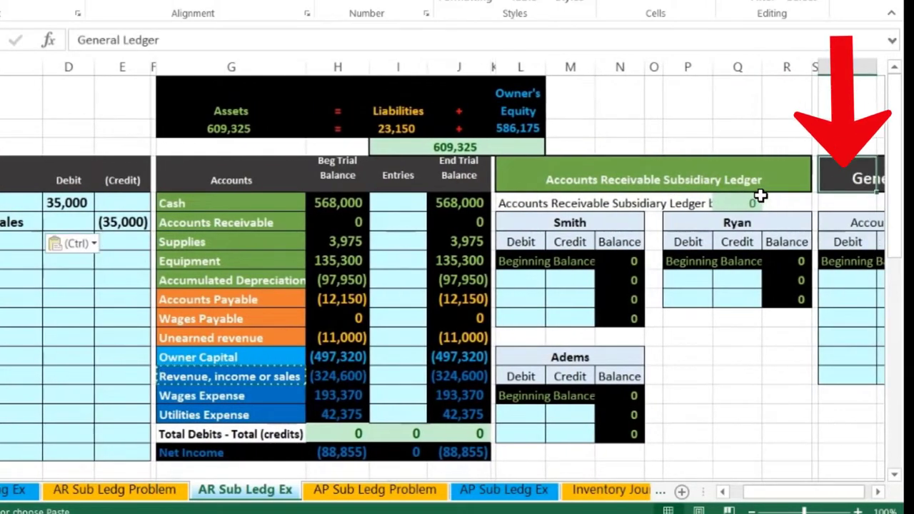
left_click(763, 193)
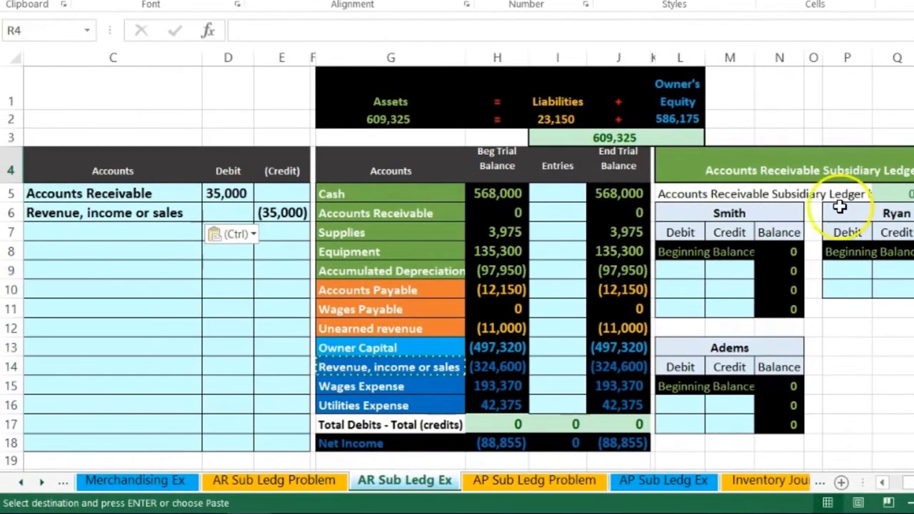
left_click_drag(179, 194, 218, 193)
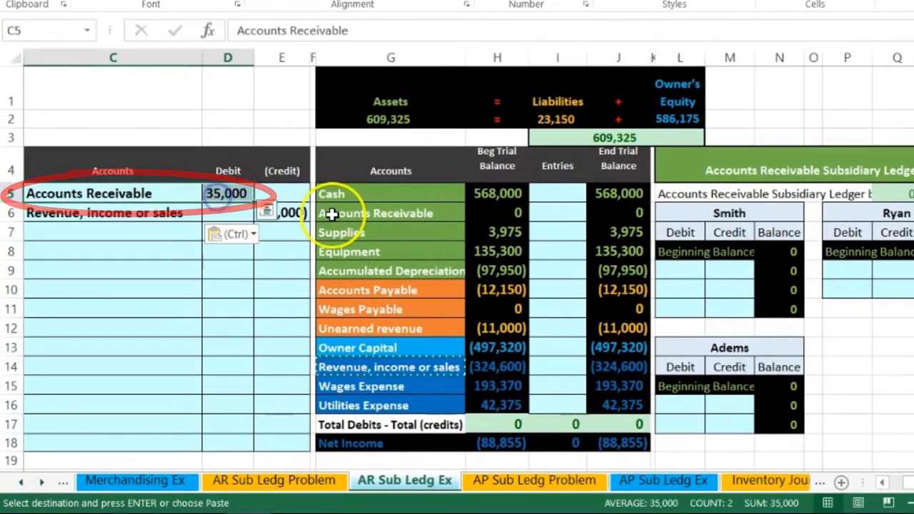
left_click(568, 212)
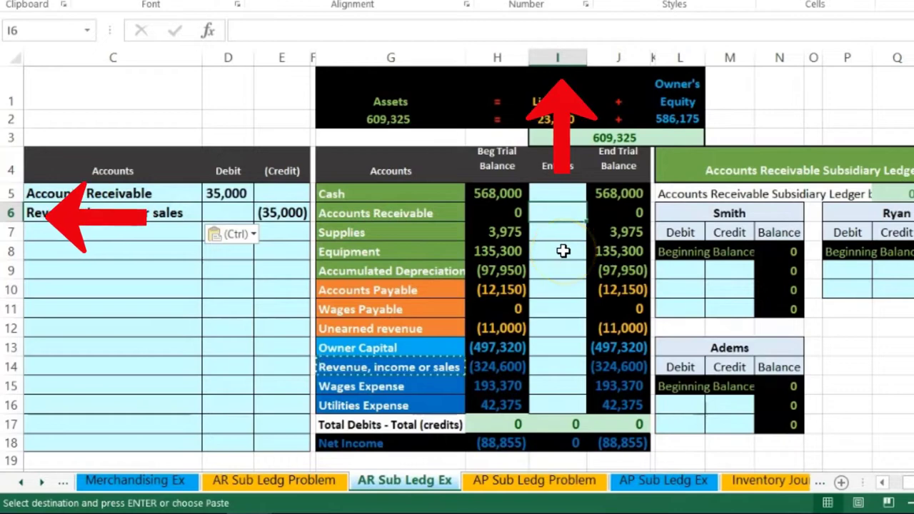
Link Accounts Receivable's trial balance entry to the journal's 35,000 debit, leaving totals 35,000 unbalanced
type("=")
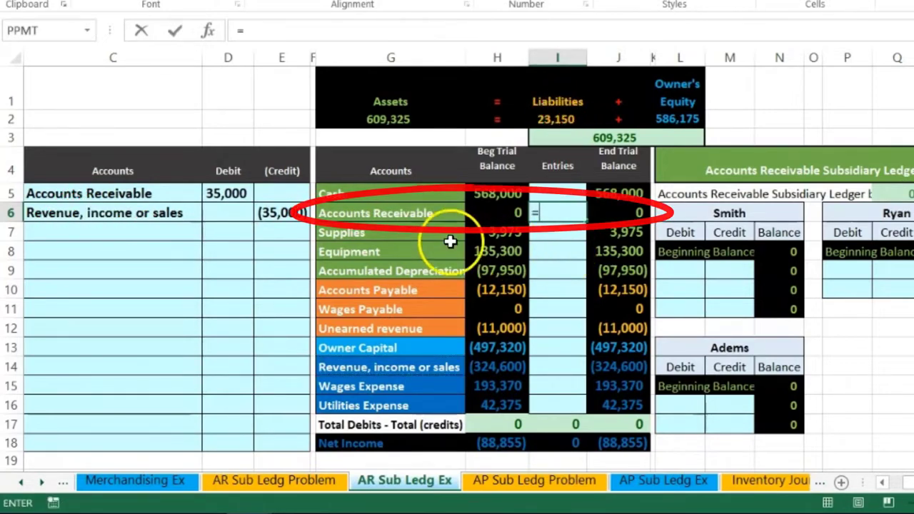
left_click(235, 194)
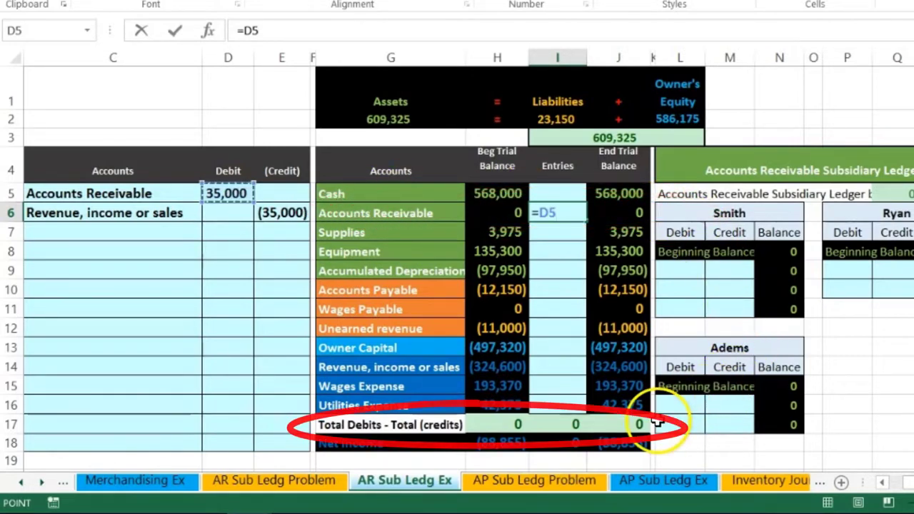
key("Return")
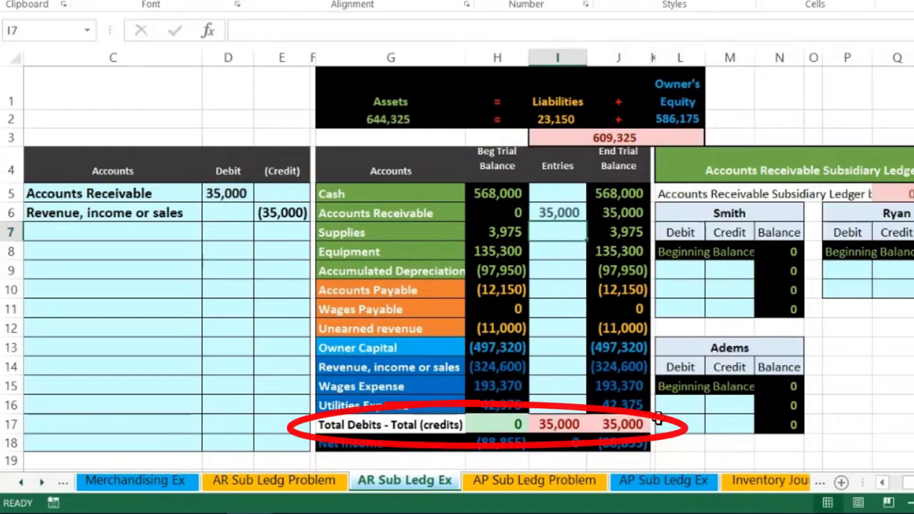
left_click(623, 213)
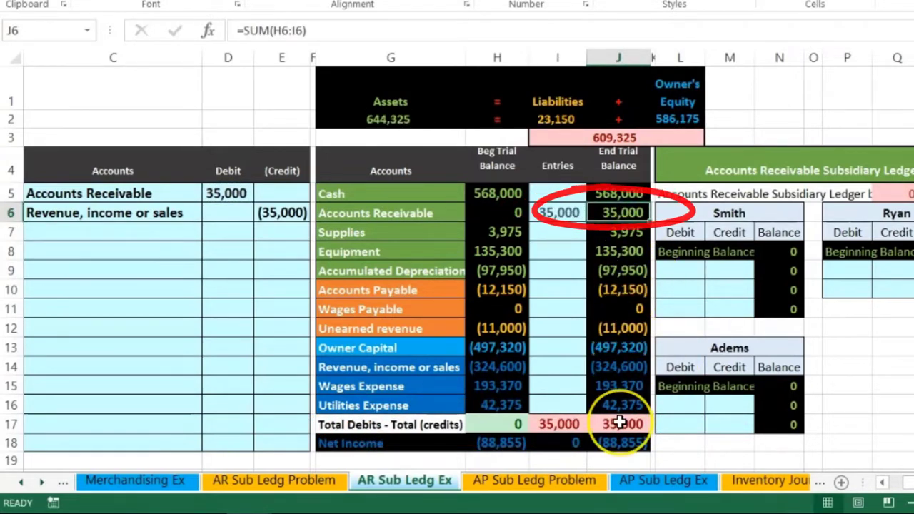
left_click(552, 367)
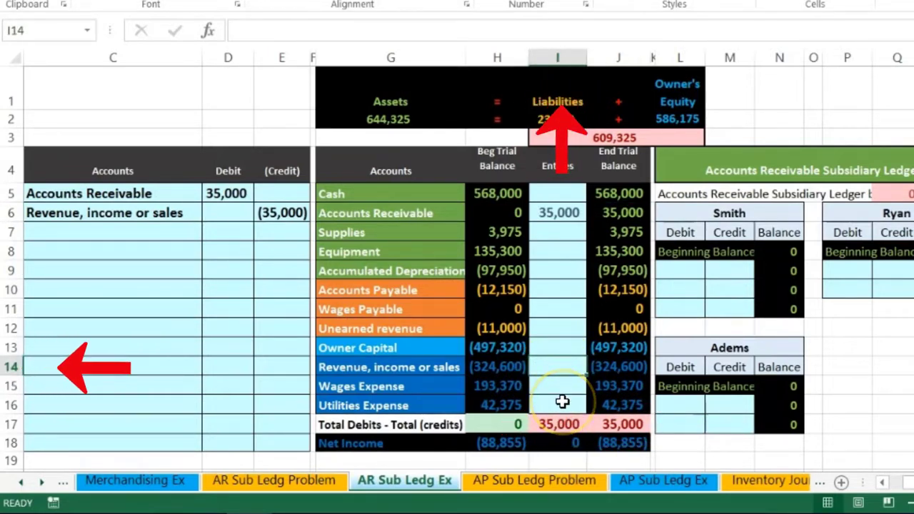
Set the revenue entry in I14 to =E6, posting the (35,000) credit so totals return to 0
left_click(275, 212)
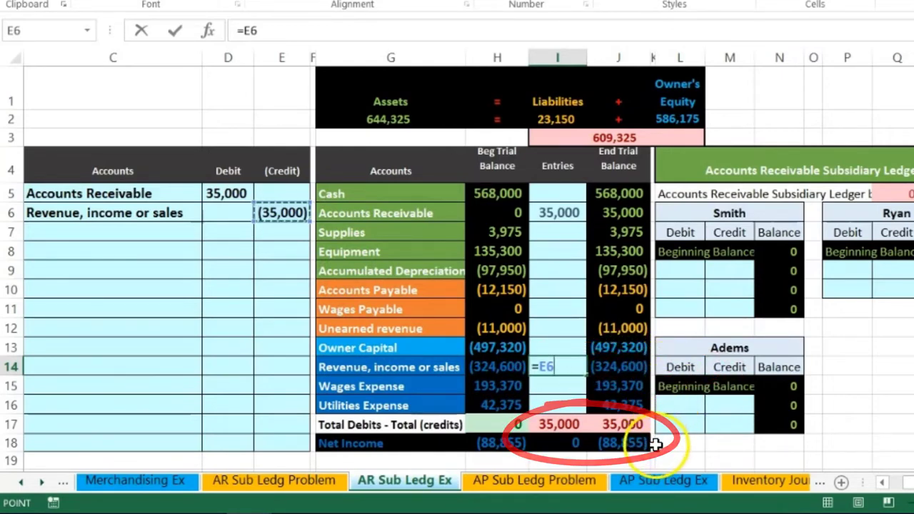
key("Return")
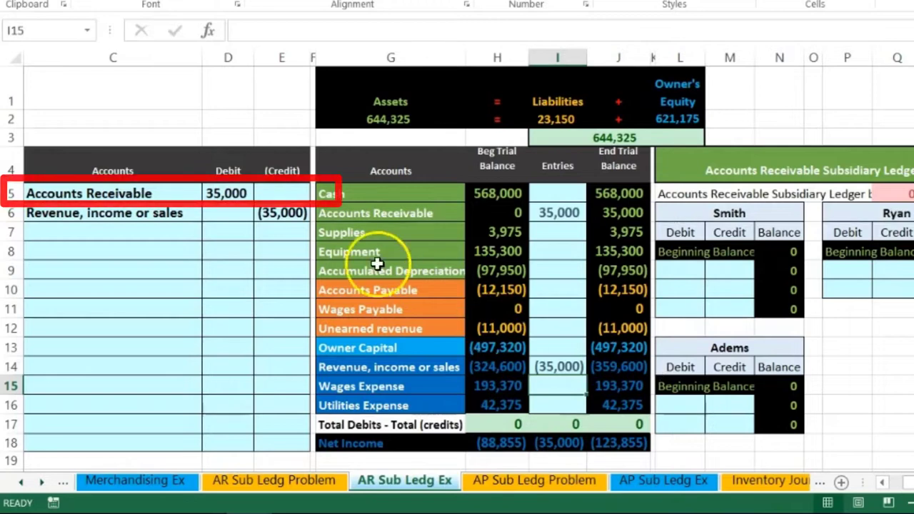
left_click_drag(161, 193, 207, 193)
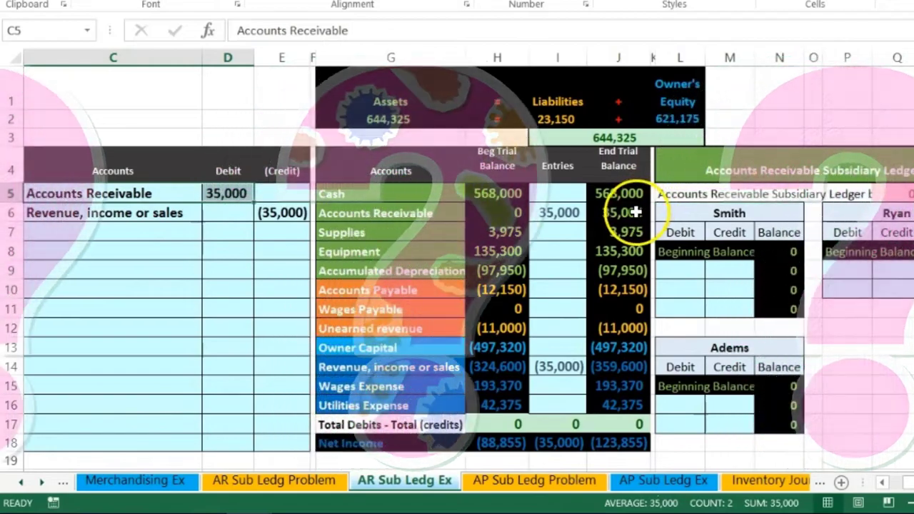
left_click(638, 211)
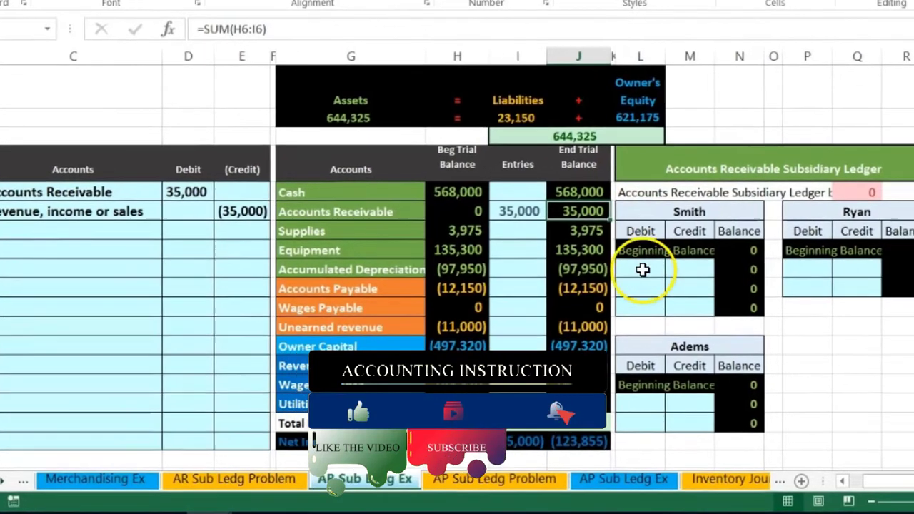
Set Smith's Debit cell L9 to =D5, giving a 35,000 subsidiary ledger balance and total
left_click(643, 269)
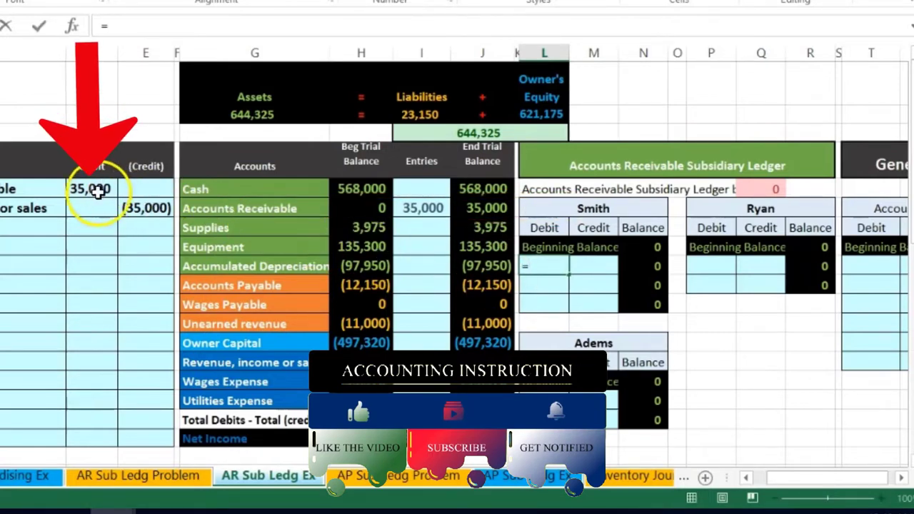
left_click(92, 190)
key("Return")
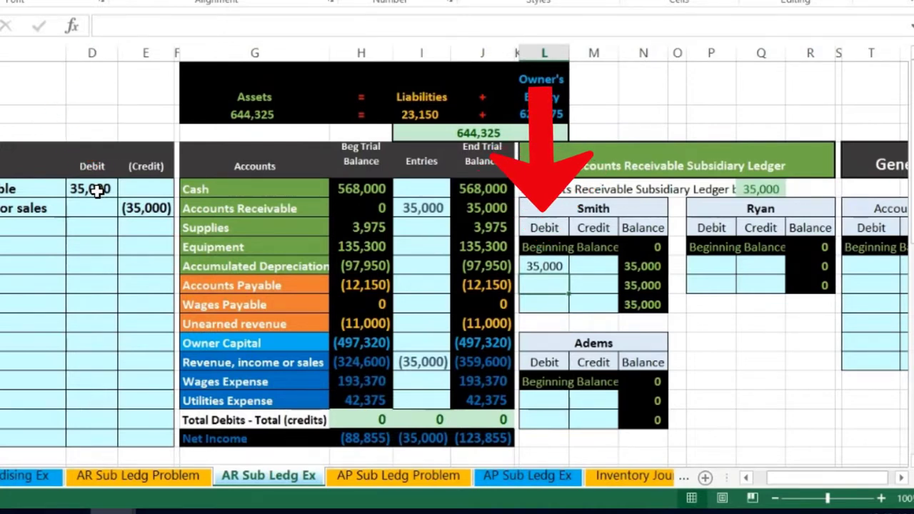
key("Right")
key("Right")
key("Right")
key("Right")
key("Right")
key("Right")
key("Right")
key("Right")
key("Right")
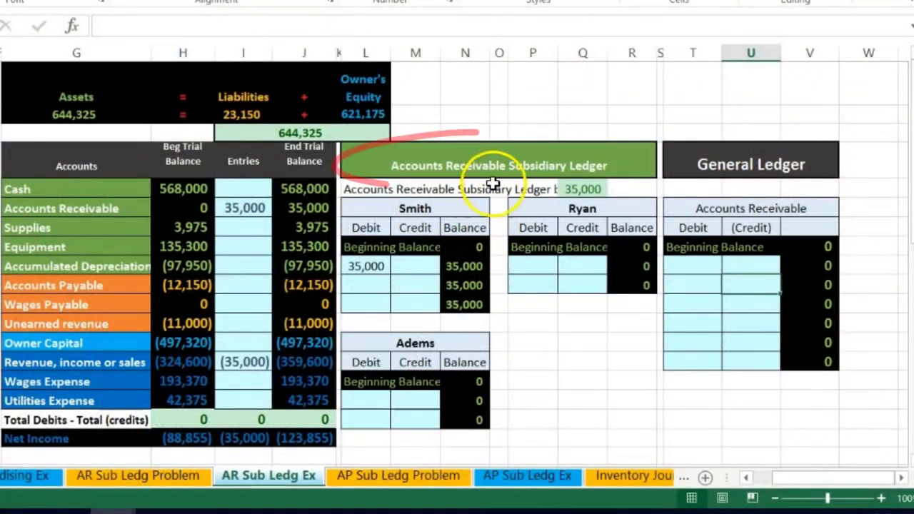
left_click(486, 175)
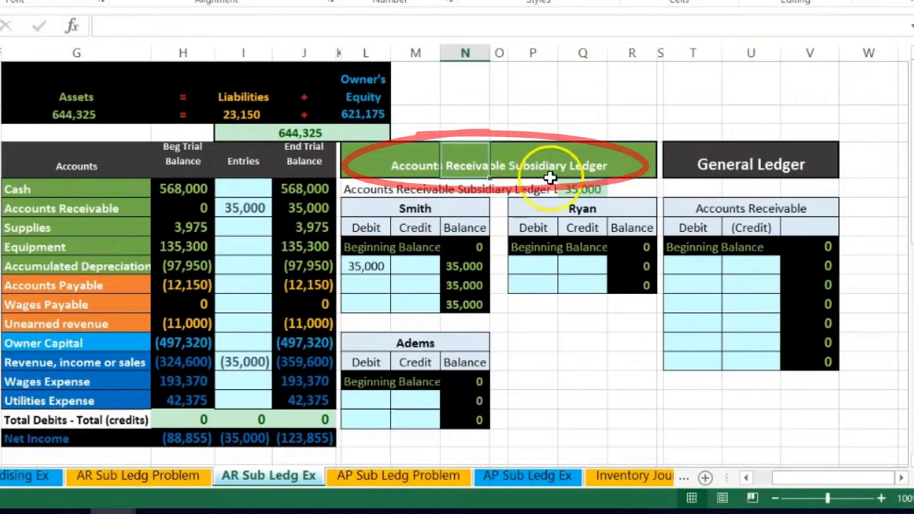
left_click(688, 164)
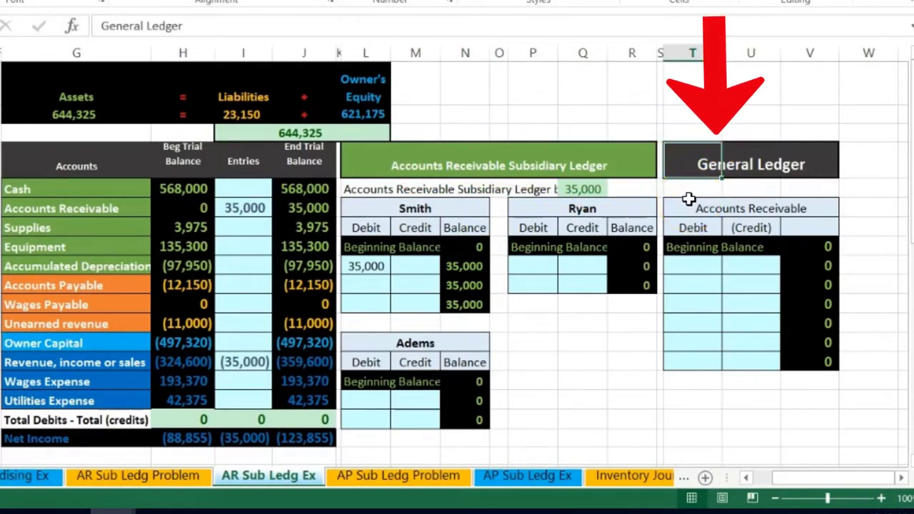
Set the General Ledger receivable debit T9 to =L9, giving a 35,000 balance
left_click(700, 265)
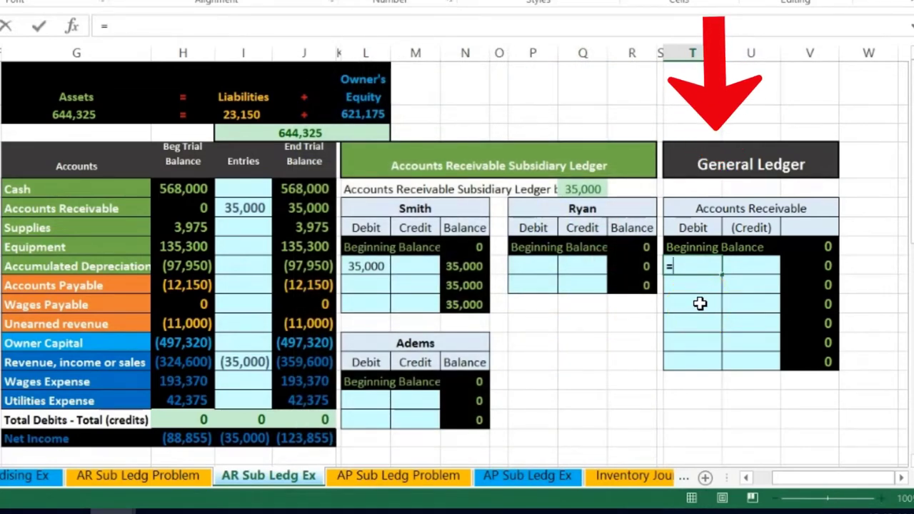
left_click(378, 266)
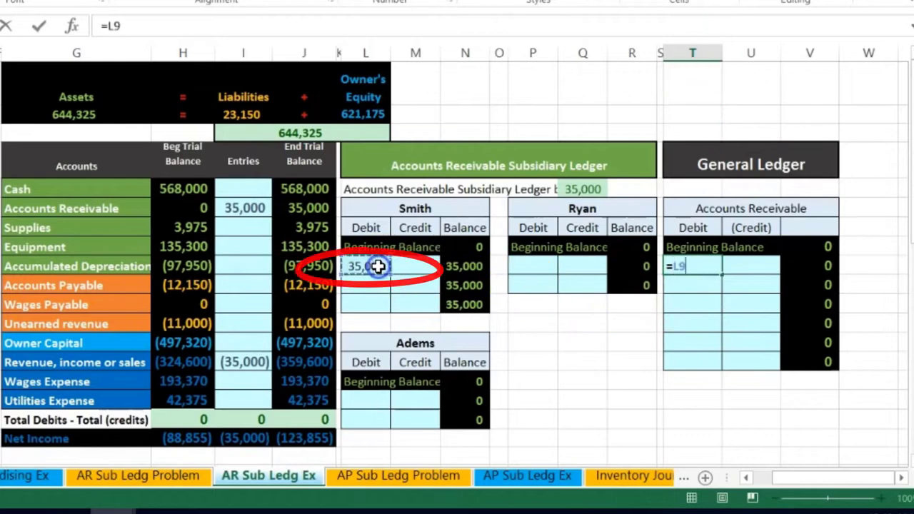
key("Return")
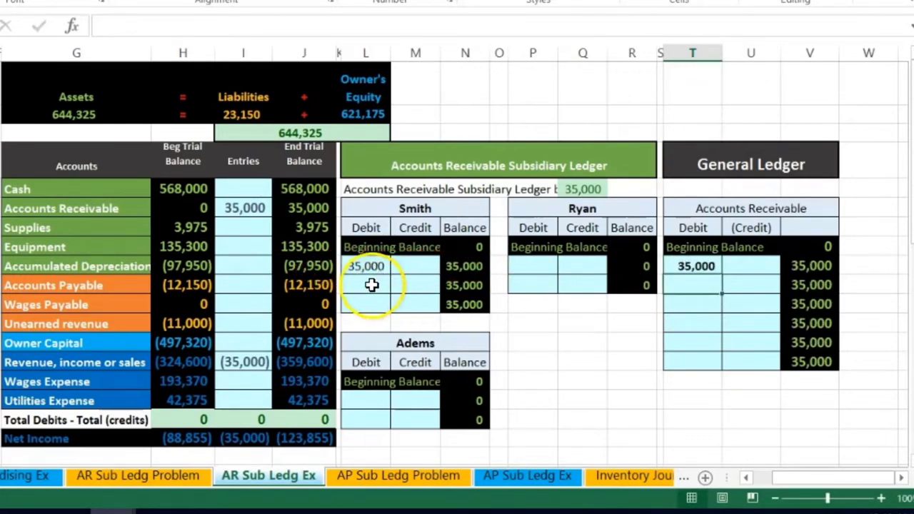
left_click(368, 155)
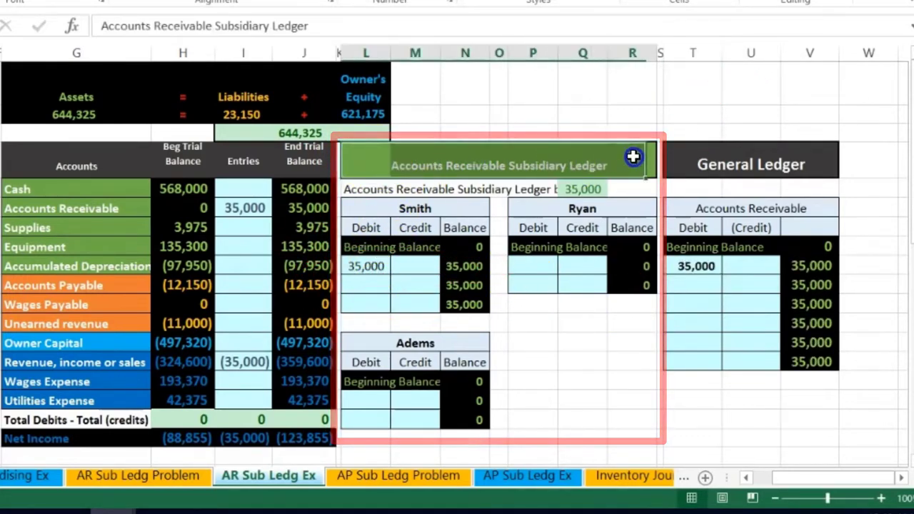
left_click(684, 157)
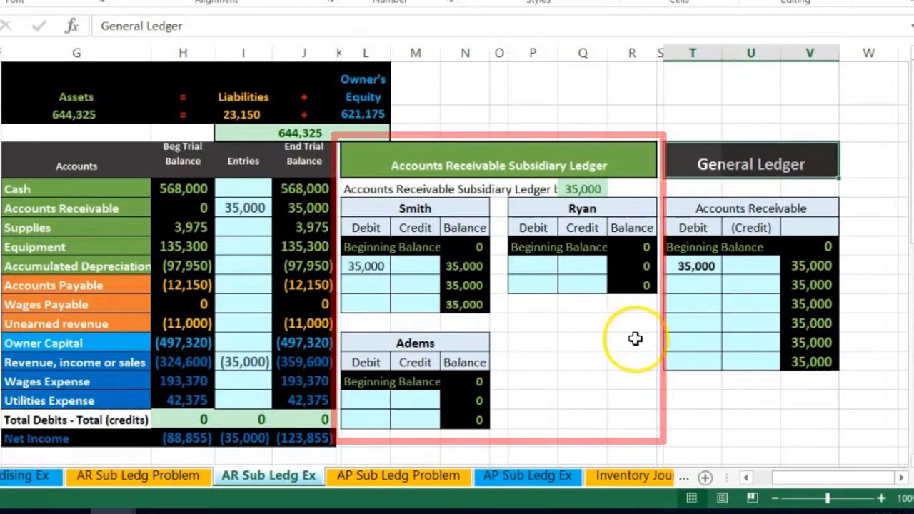
left_click(813, 362)
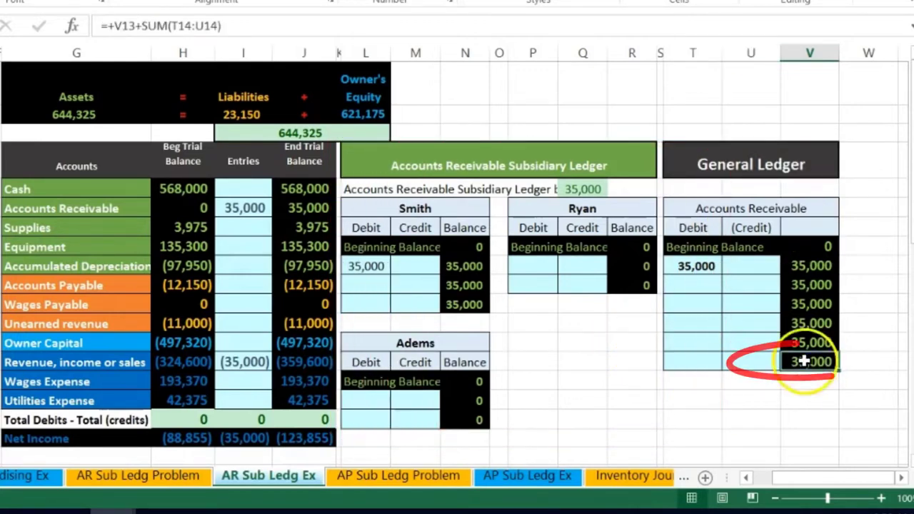
Compare the subsidiary ledger total formula with Accounts Receivable's 35,000 trial balance ending balance
left_click(578, 188)
double_click(578, 189)
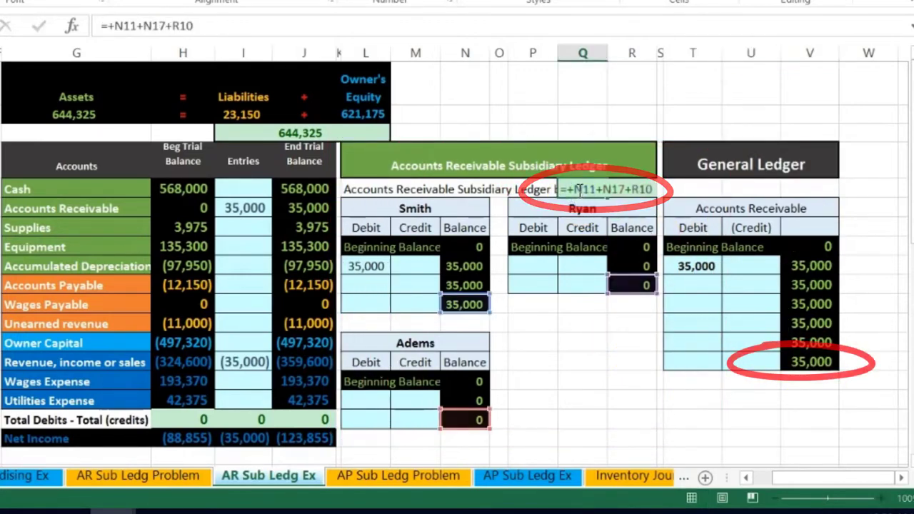
key("Escape")
left_click(304, 208)
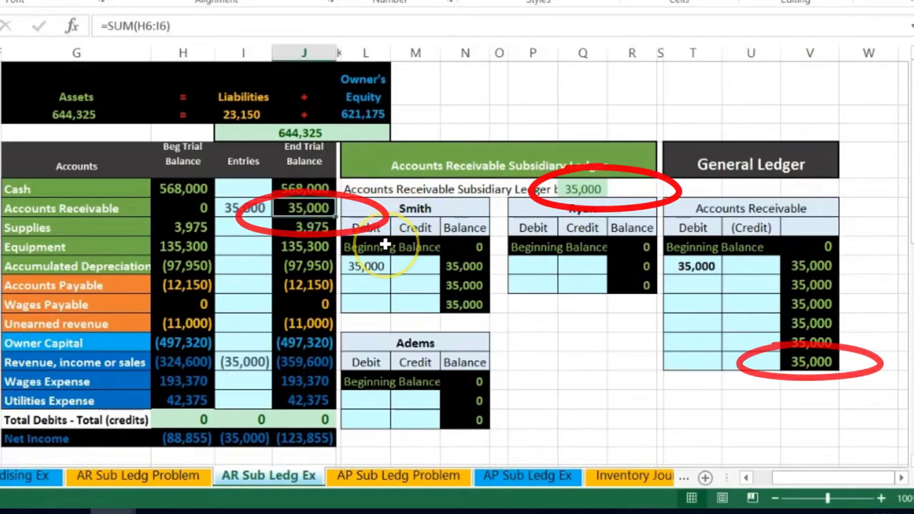
key("Left")
key("ctrl+bracketleft")
key("ctrl+bracketleft")
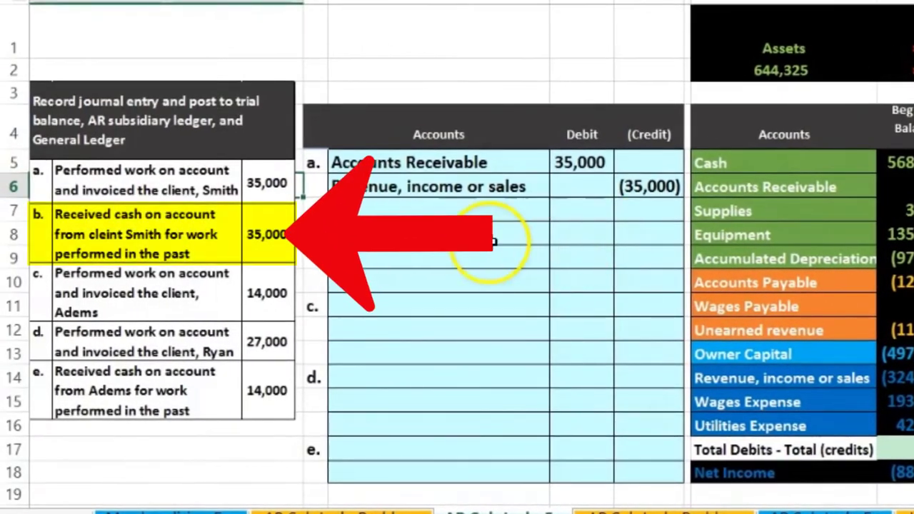
left_click(448, 232)
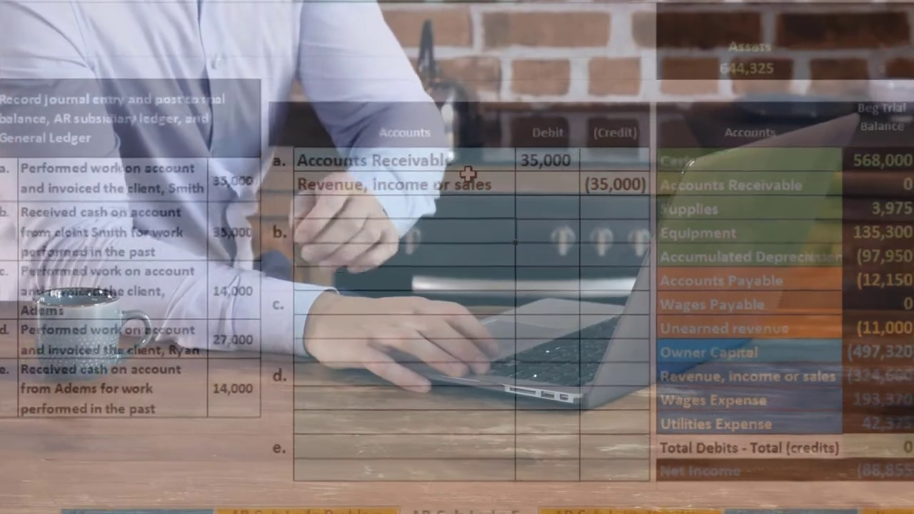
left_click(712, 164)
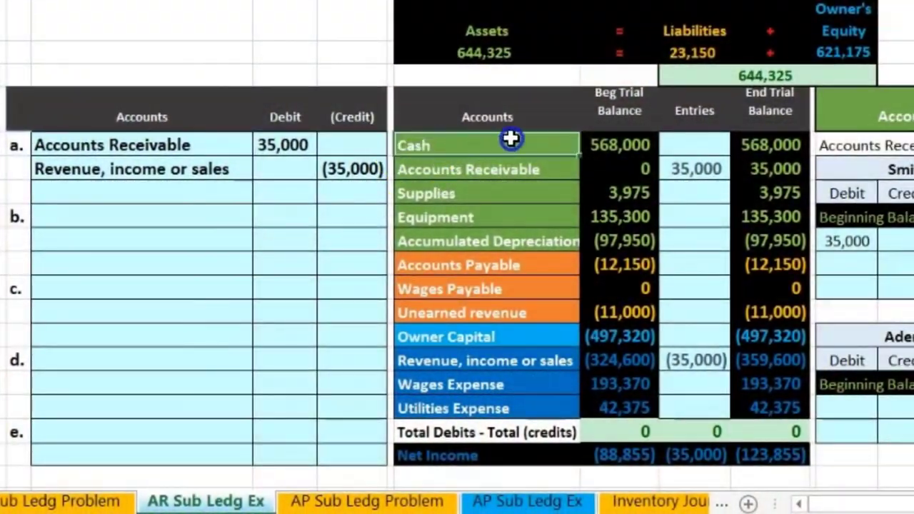
left_click(634, 145)
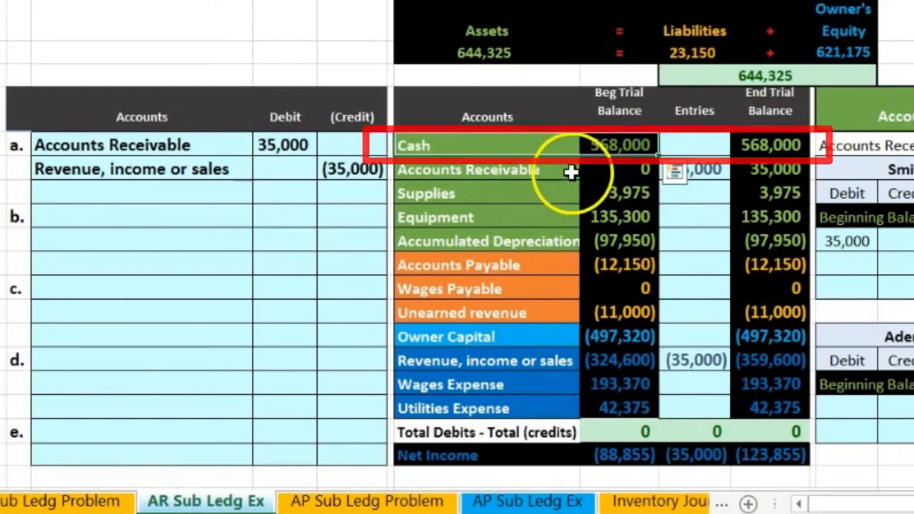
left_click(620, 146)
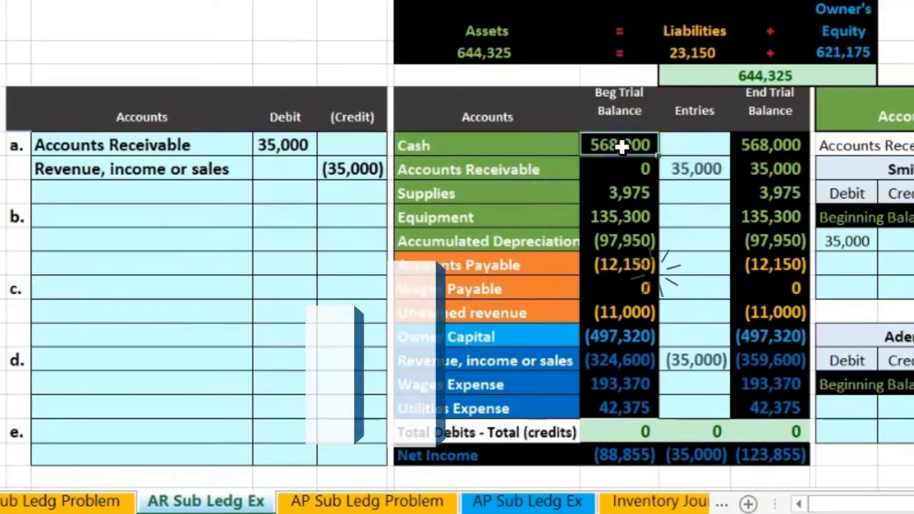
left_click(545, 155)
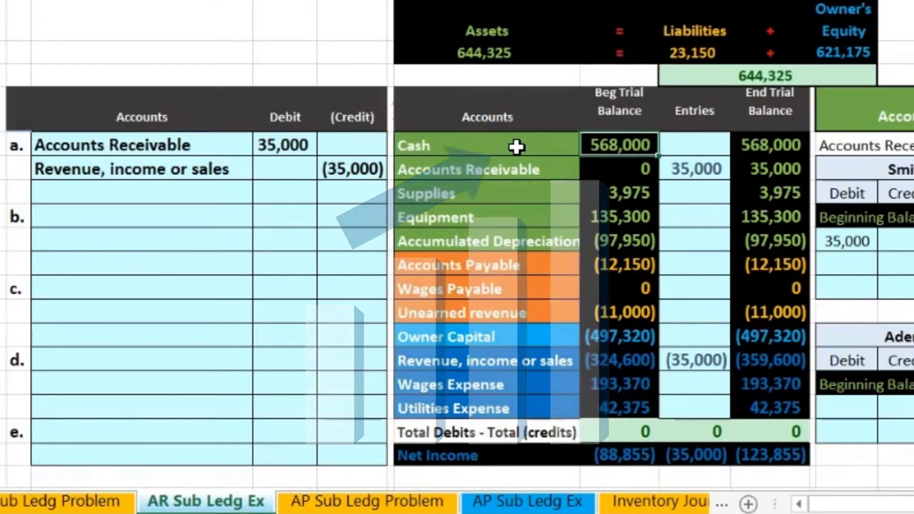
Paste the Cash account name as entry b's first account line
right_click(517, 149)
left_click(598, 138)
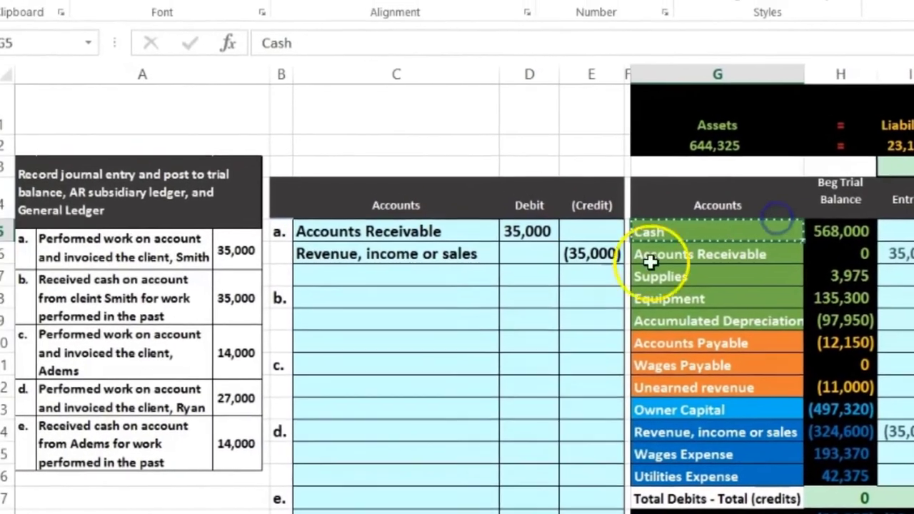
right_click(411, 305)
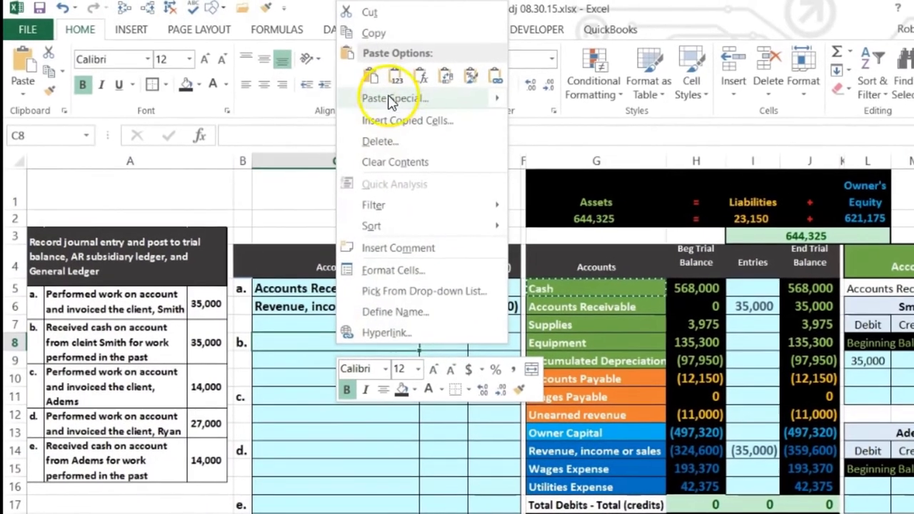
left_click(396, 85)
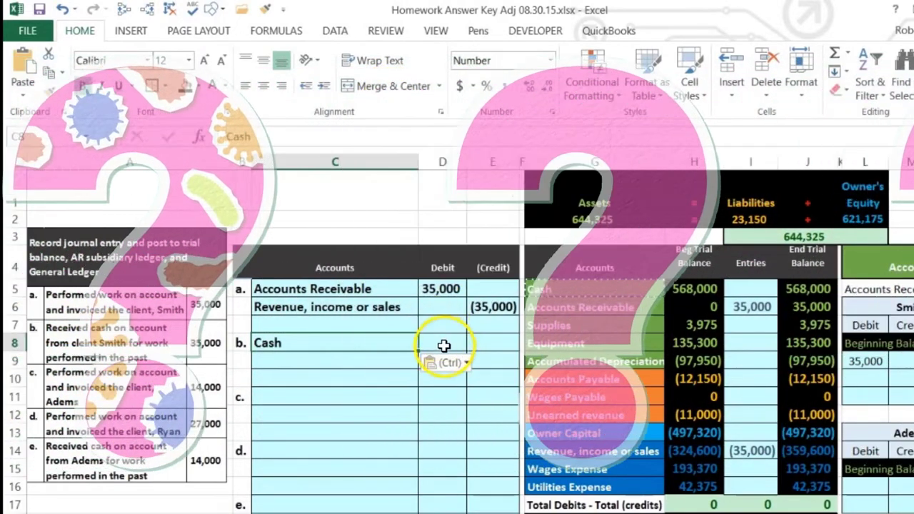
Enter a 35,000 debit in D8 and a (35,000) credit in E9 for entry b
left_click(445, 347)
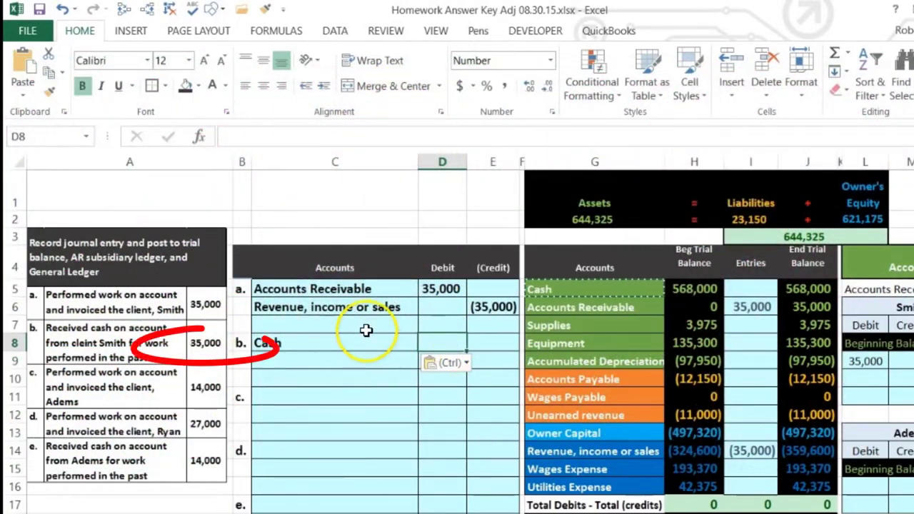
type("35,")
type("00")
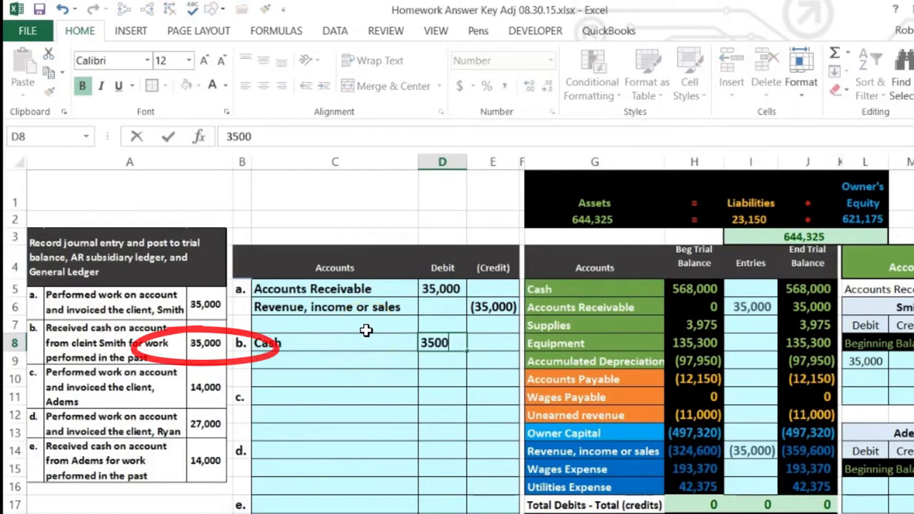
type("0")
key("Return")
key("Tab")
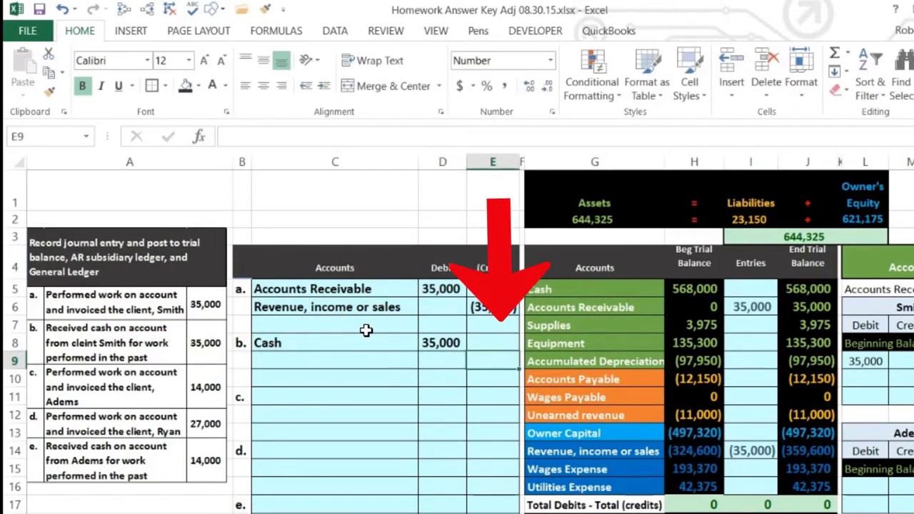
type("-35000")
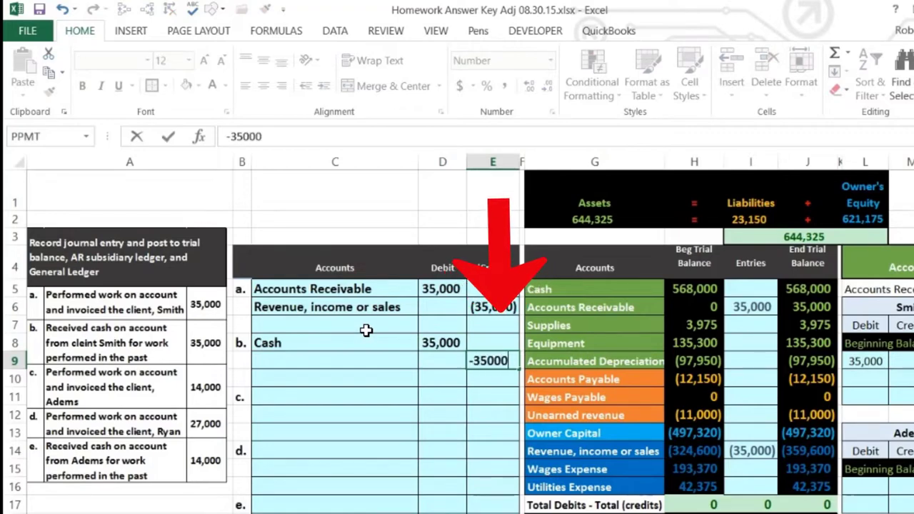
key("Return")
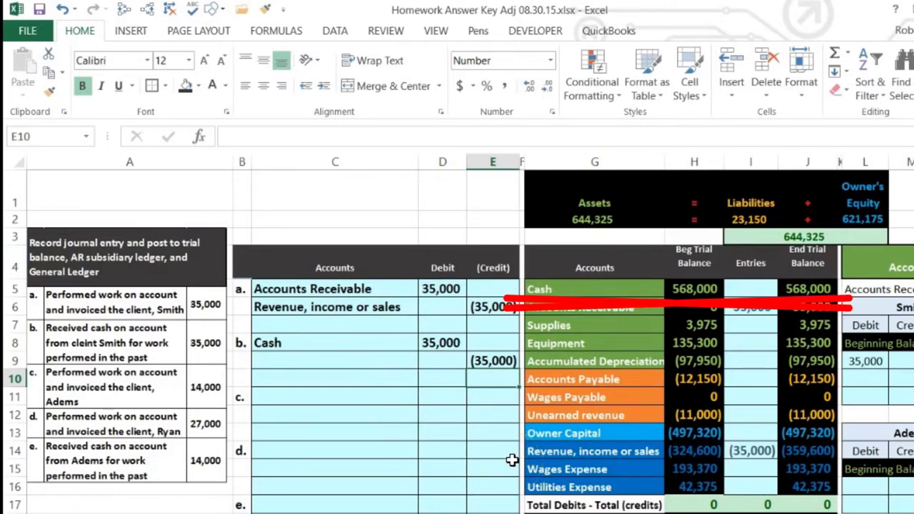
Copy Accounts Receivable from G6 and paste it as values into C9
left_click(632, 309)
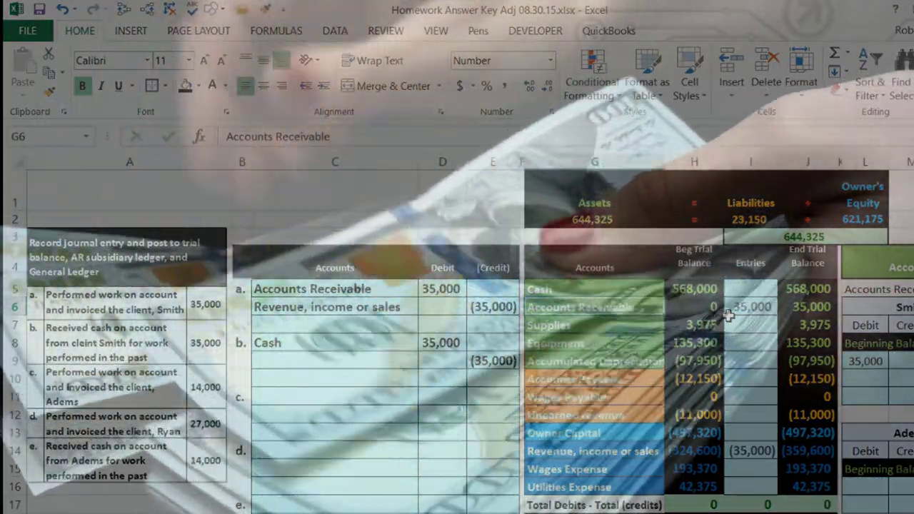
left_click(788, 308)
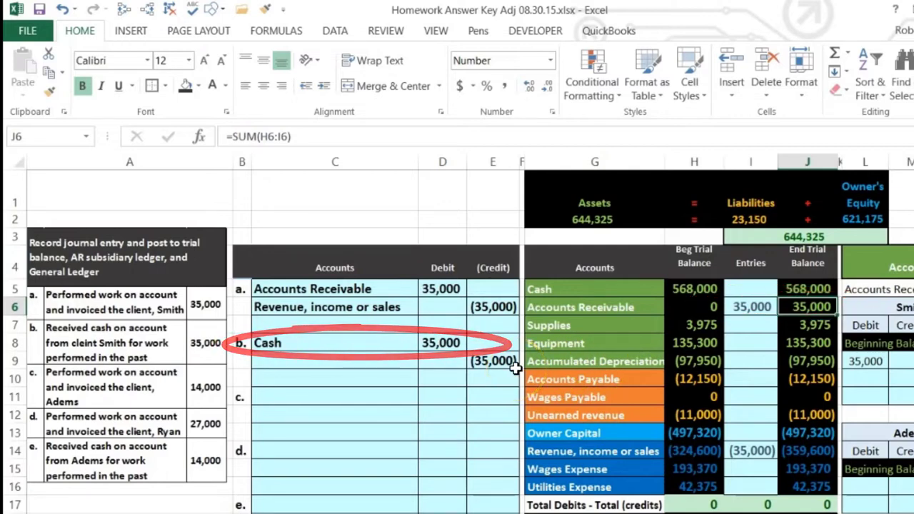
left_click(573, 311)
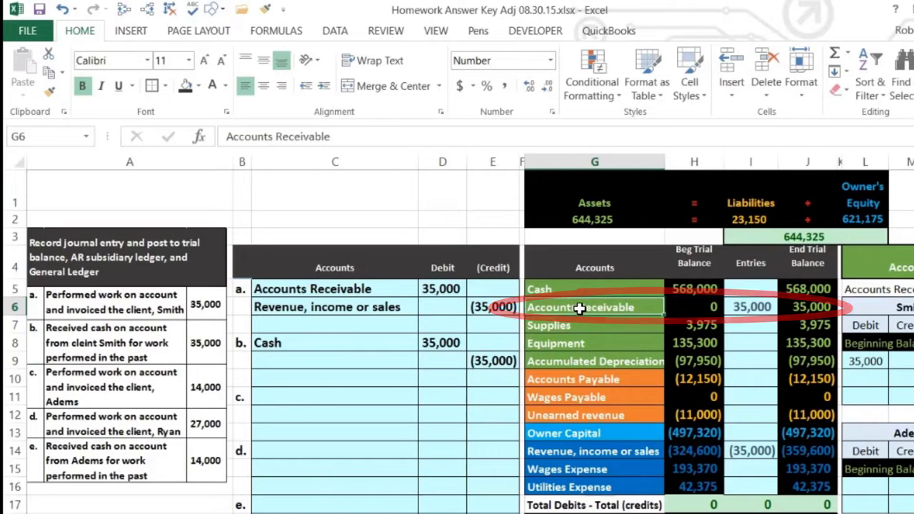
right_click(586, 308)
left_click(612, 278)
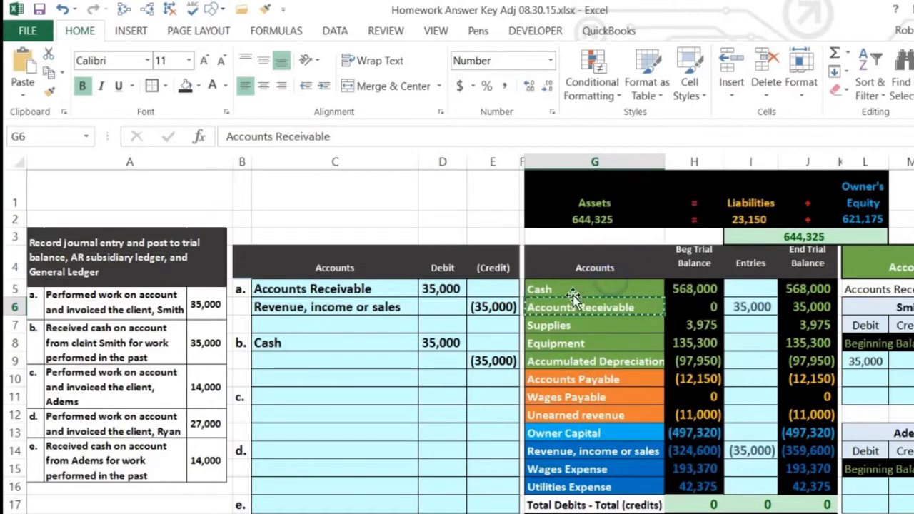
left_click(371, 361)
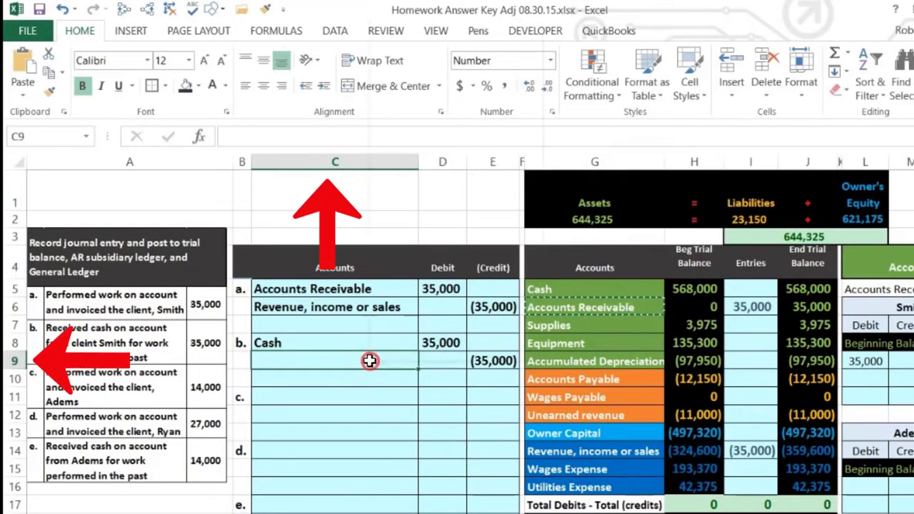
right_click(371, 361)
left_click(431, 96)
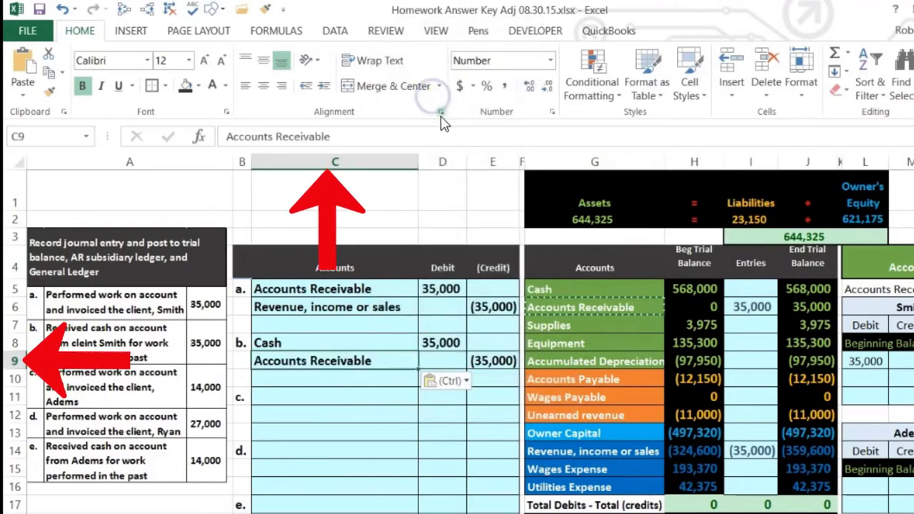
left_click(364, 362)
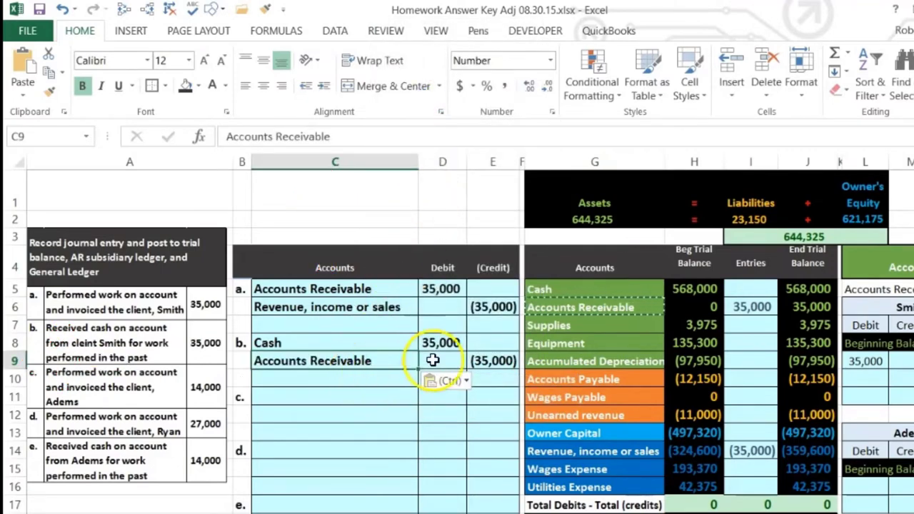
Highlight the Cash and Accounts Receivable rows across the trial balance
left_click(560, 291)
left_click_drag(633, 293, 784, 293)
left_click(616, 307)
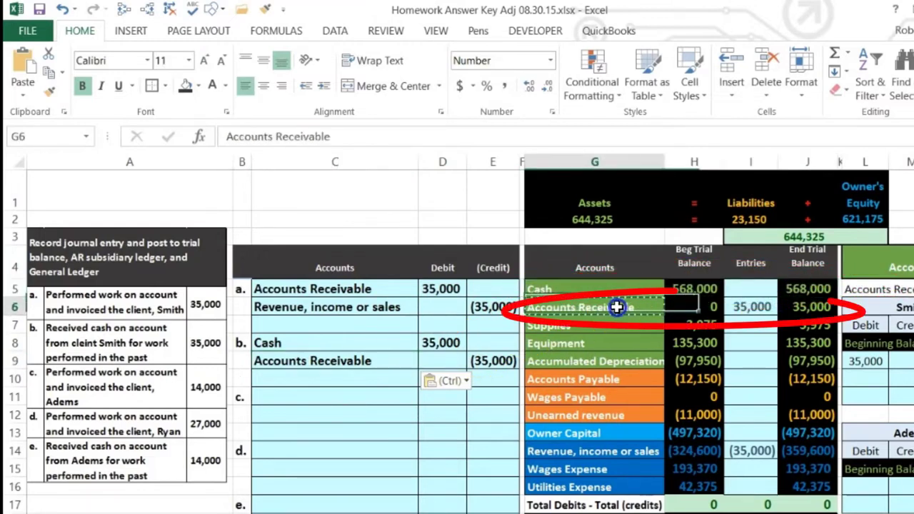
left_click_drag(623, 308, 679, 305)
left_click_drag(774, 306, 784, 306)
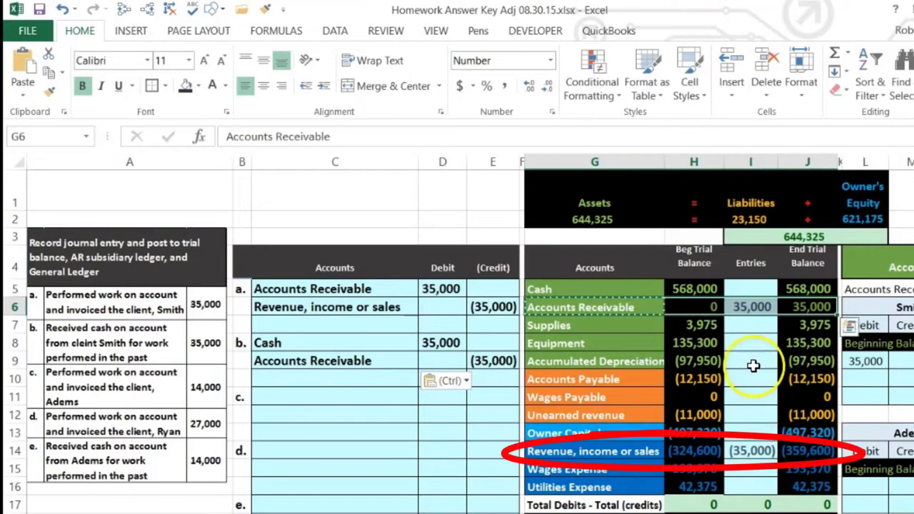
Post entry b's 35,000 Cash debit by setting I5 to =D8
left_click(743, 289)
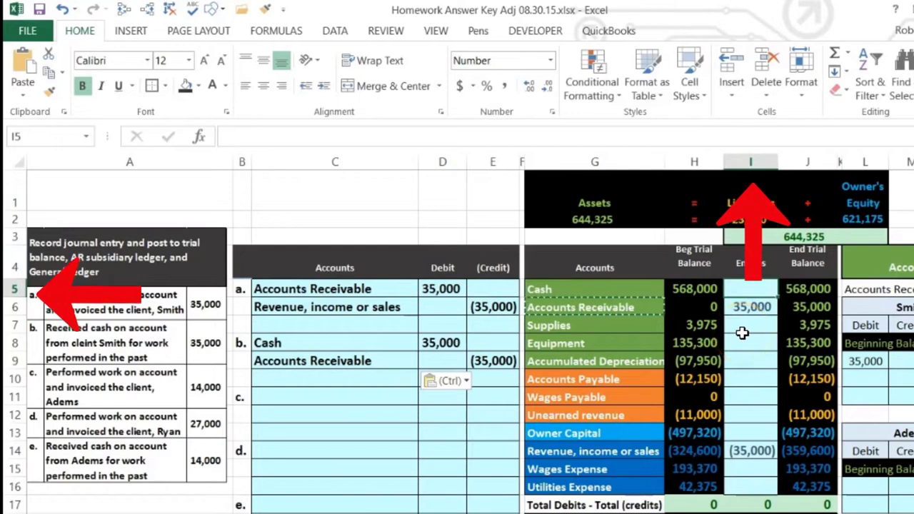
type("=")
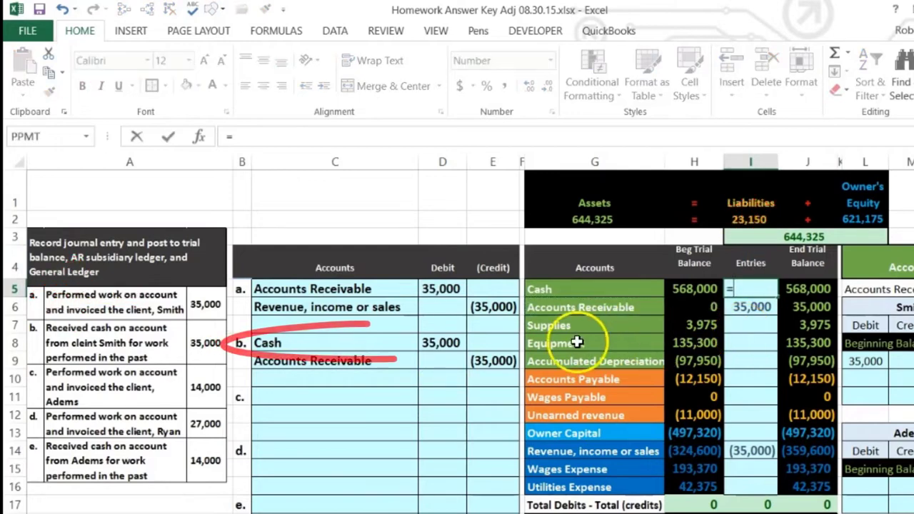
left_click(460, 343)
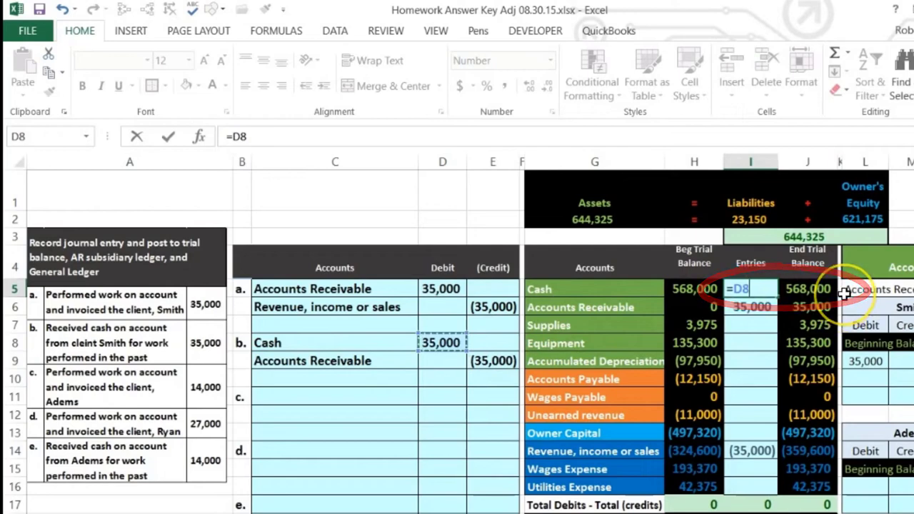
key("Return")
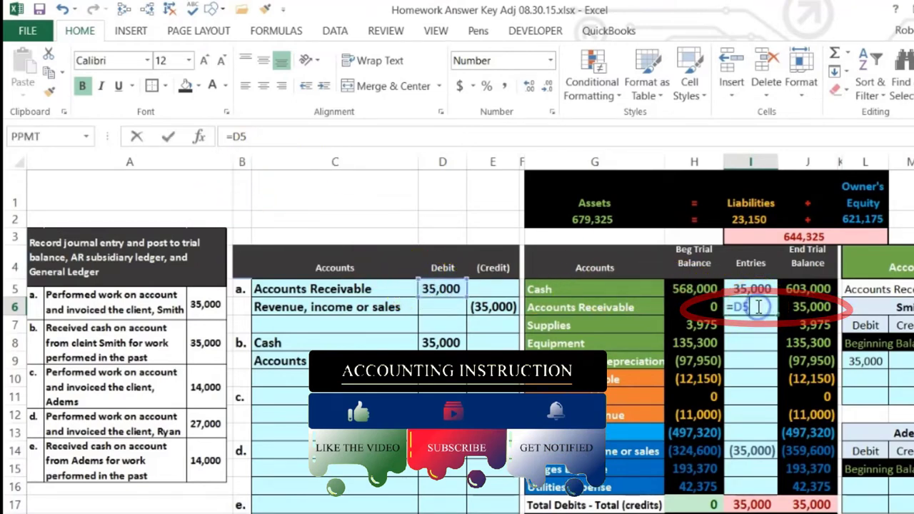
Change Accounts Receivable entries I6 to =D5+E9 and trace its precedents
double_click(758, 308)
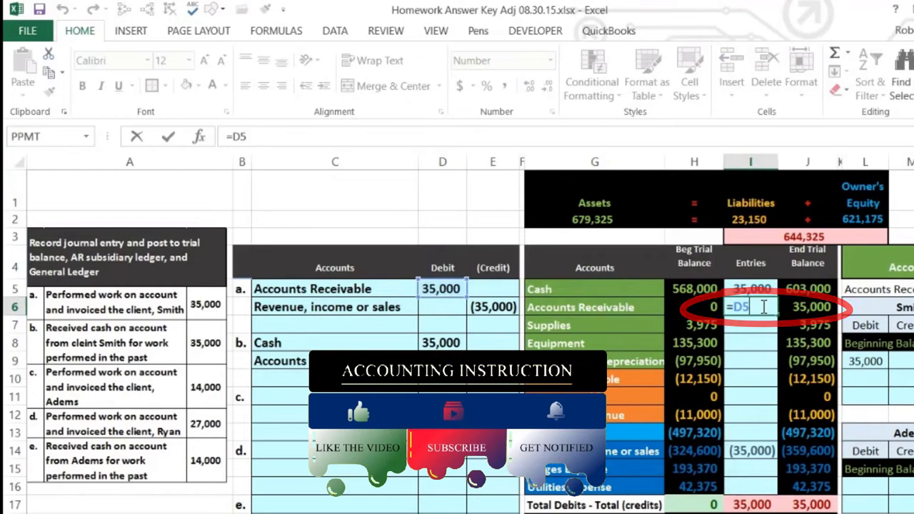
type("+")
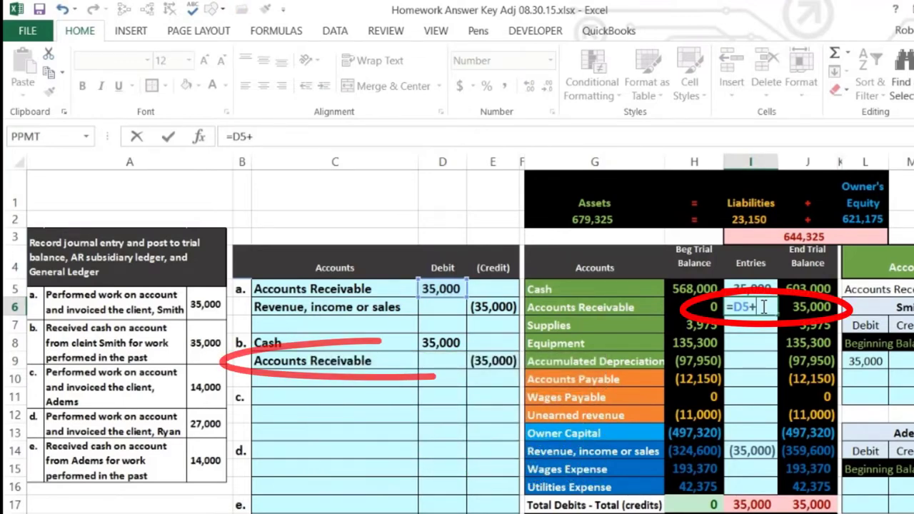
left_click(495, 362)
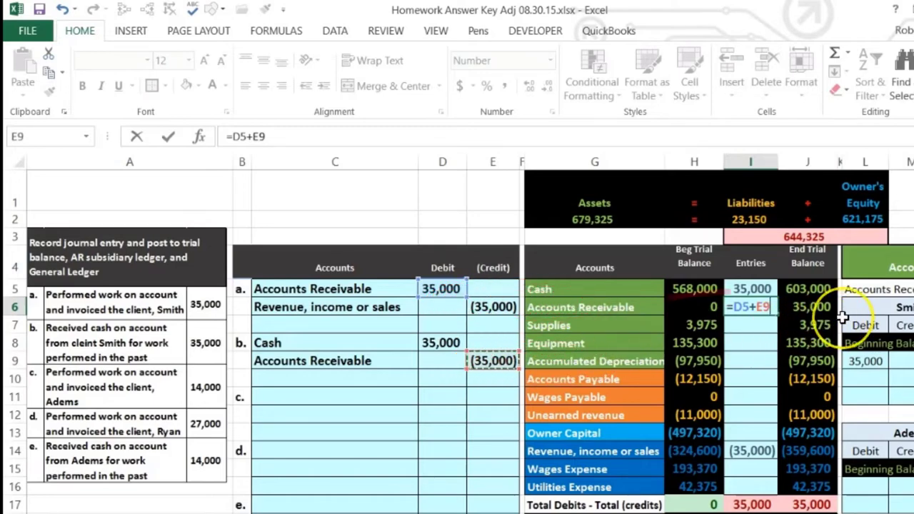
key("Return")
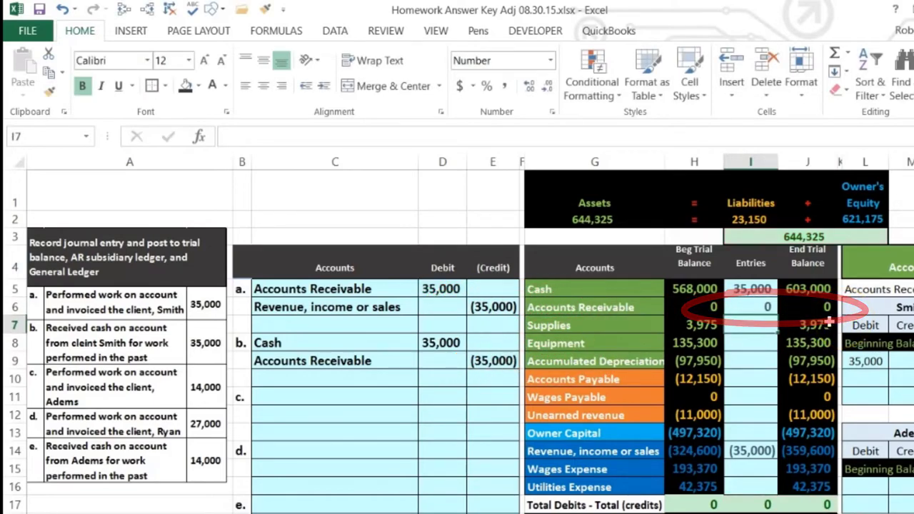
left_click(742, 304)
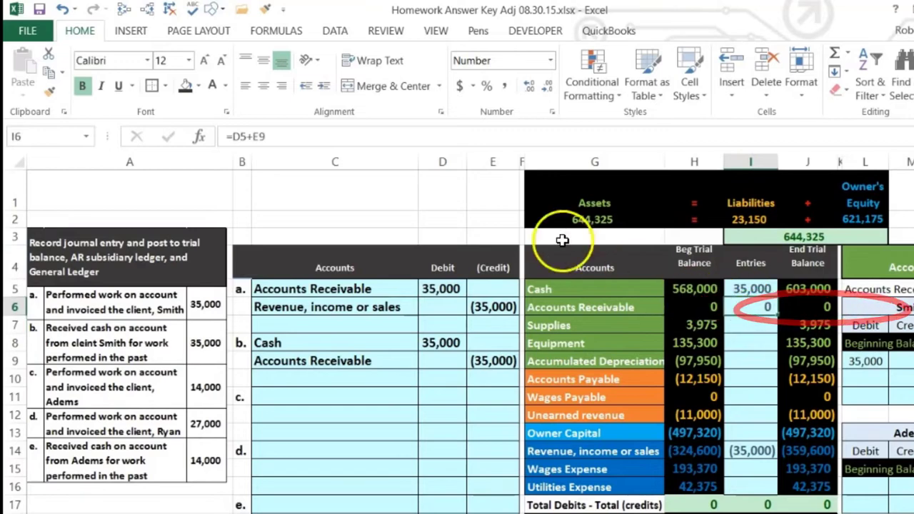
left_click(125, 11)
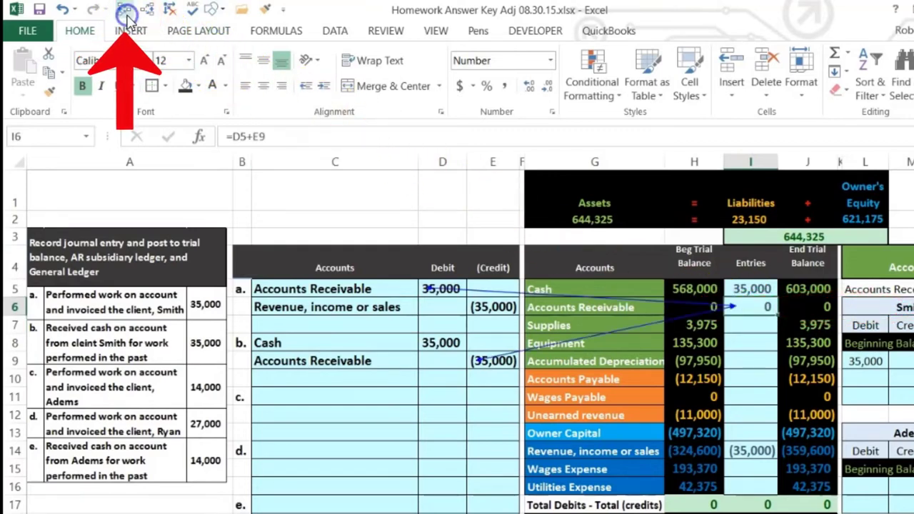
Use the formula auditing tools and bring the AR subsidiary ledger into view
left_click(336, 32)
left_click(289, 32)
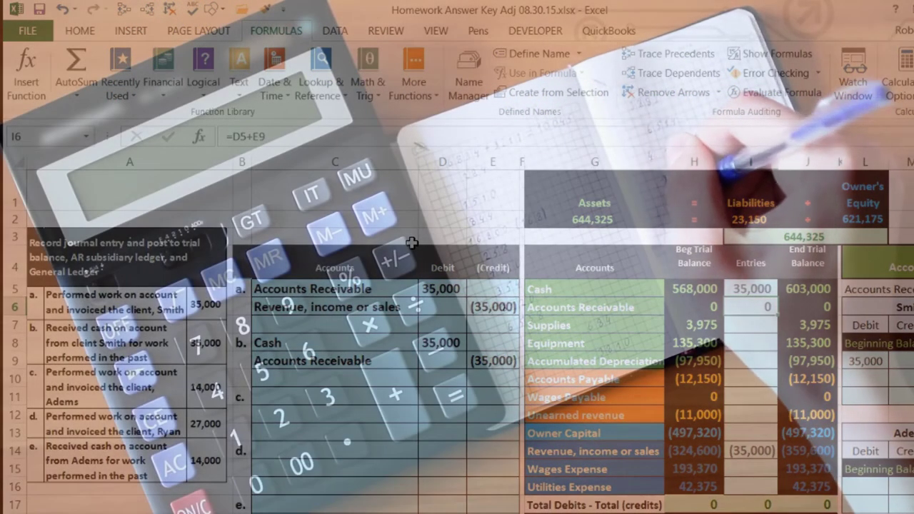
key("Right")
key("Right")
key("Right")
key("Right")
key("Right")
key("Right")
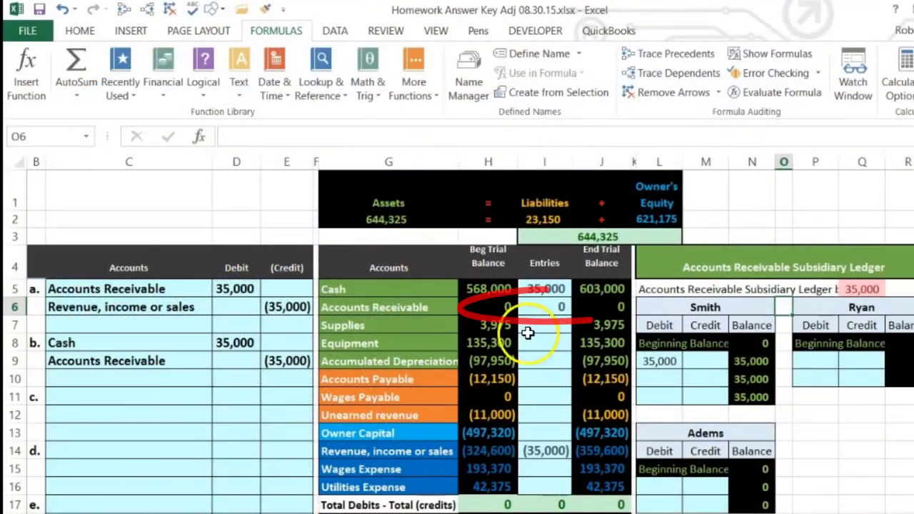
left_click(603, 308)
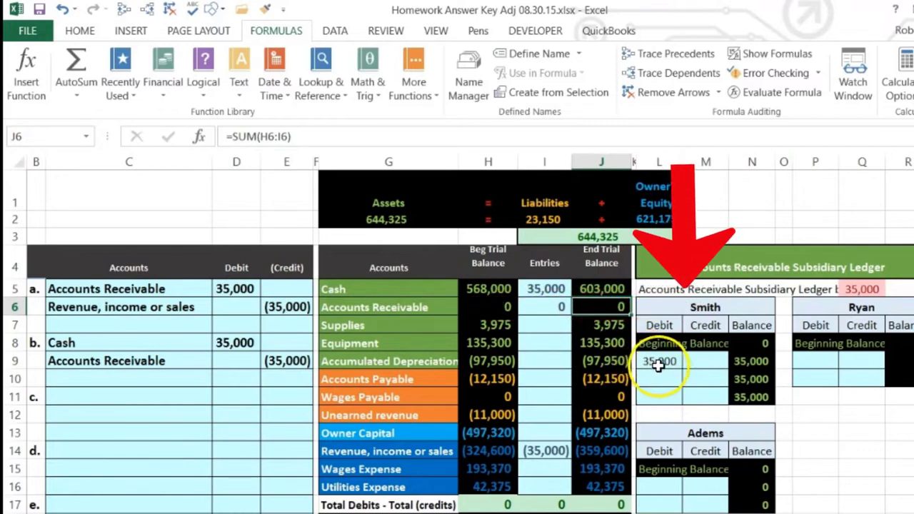
Link Smith's credit cell M10 to =E9, bringing his balance to 0
left_click(697, 376)
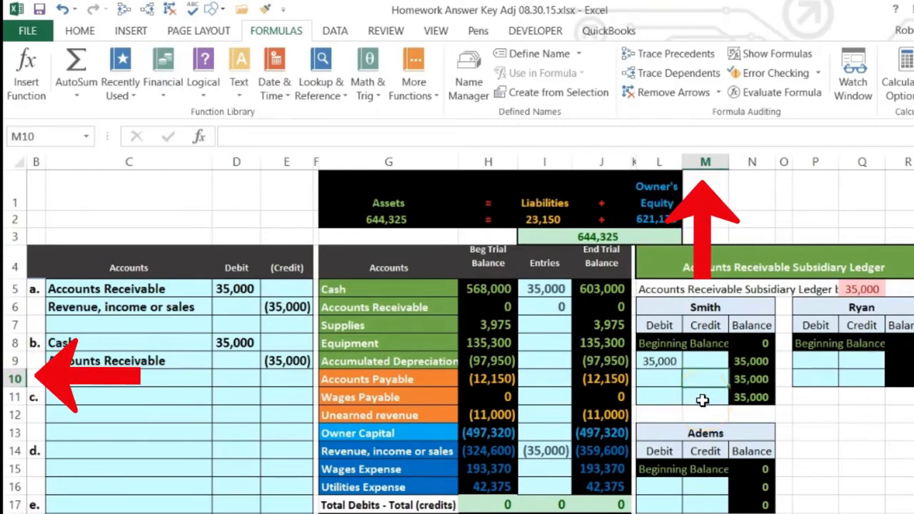
type("=")
left_click(287, 359)
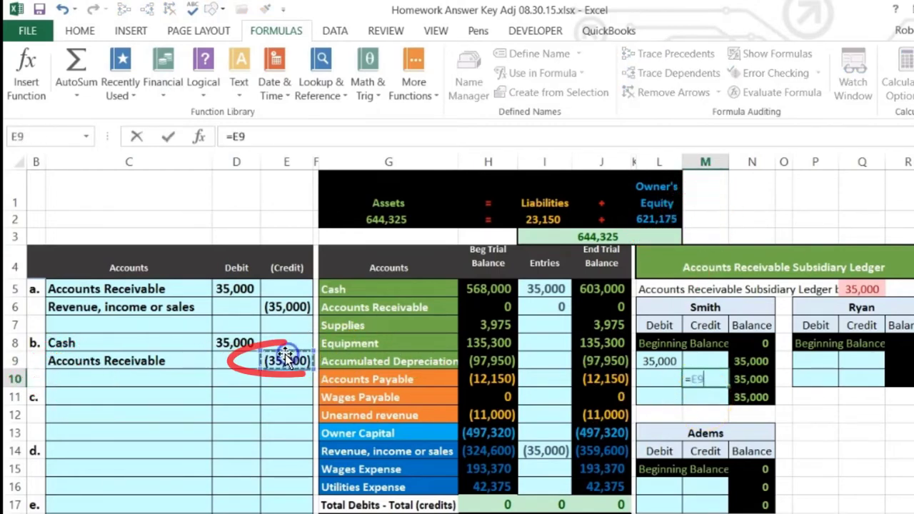
key("Return")
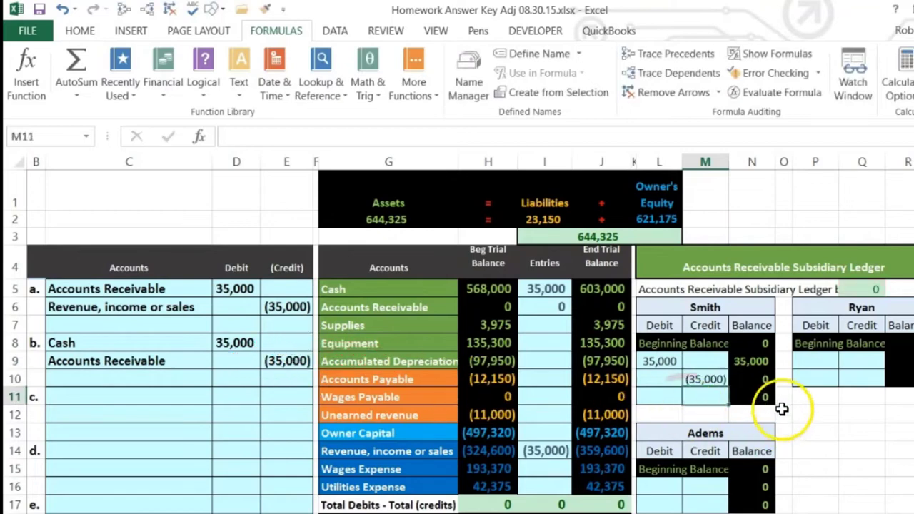
left_click(762, 404)
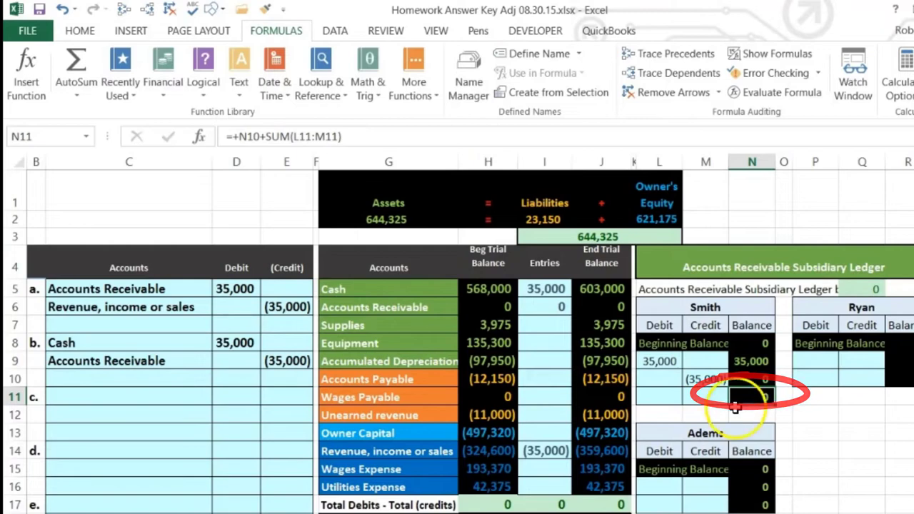
Review Smith's entry a debit and entry b credit links to the journal
left_click(658, 360)
key("Down")
key("Right")
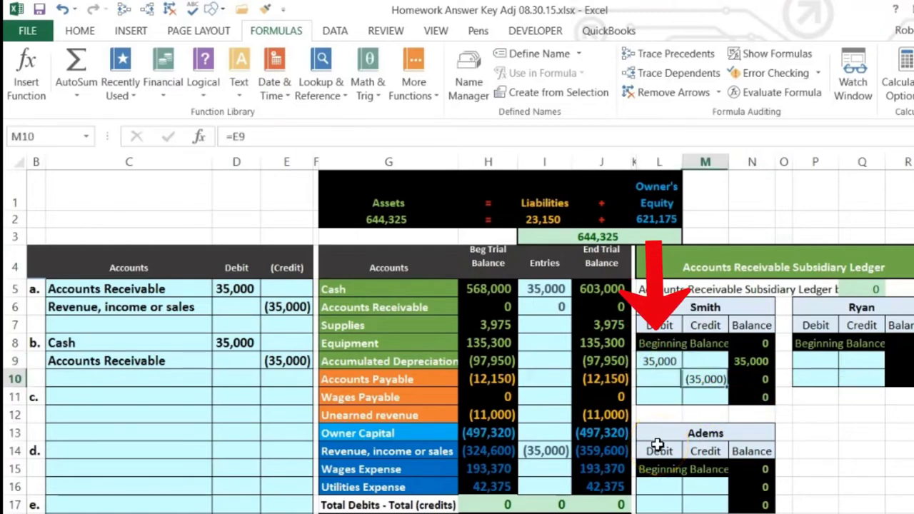
key("Up")
key("Left")
key("Down")
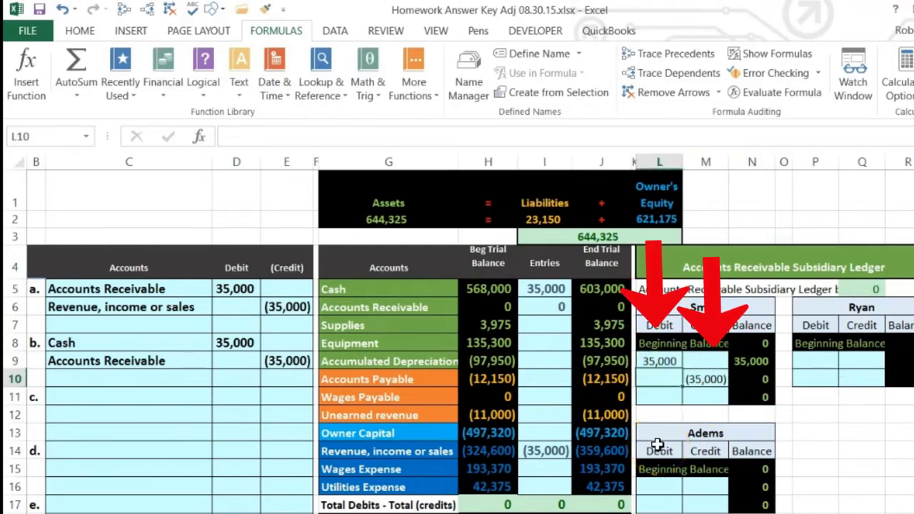
key("Right")
key("Right")
key("Right")
key("Right")
key("Right")
key("Right")
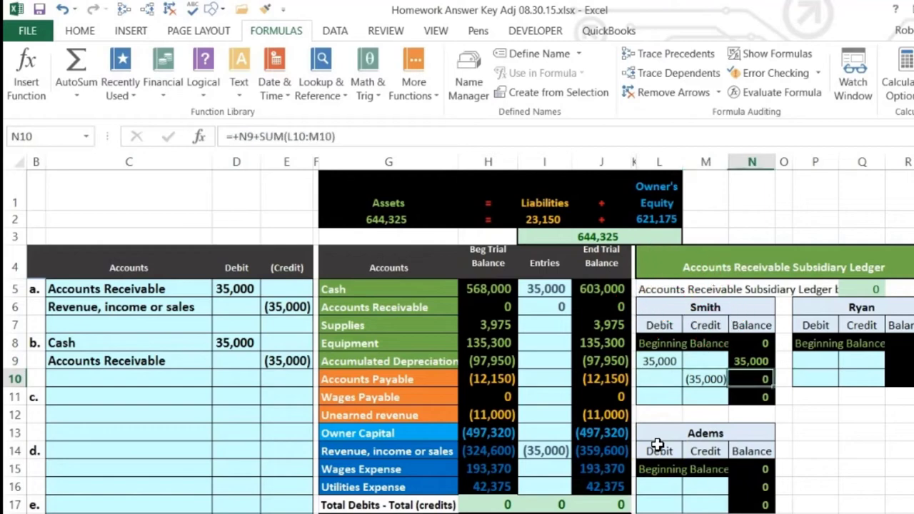
key("Right")
key("Right")
key("Right")
key("Right")
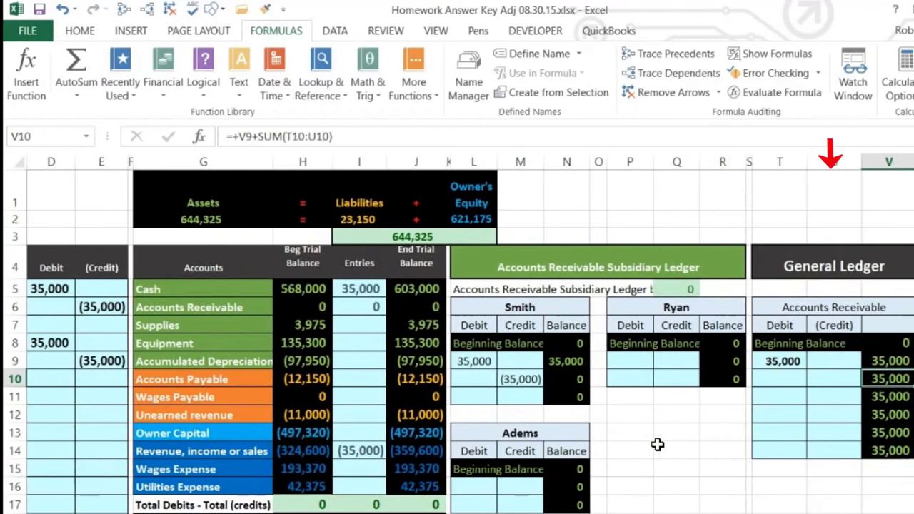
Link the General Ledger receivable credit U10 to Smith's credit with =M10
key("Left")
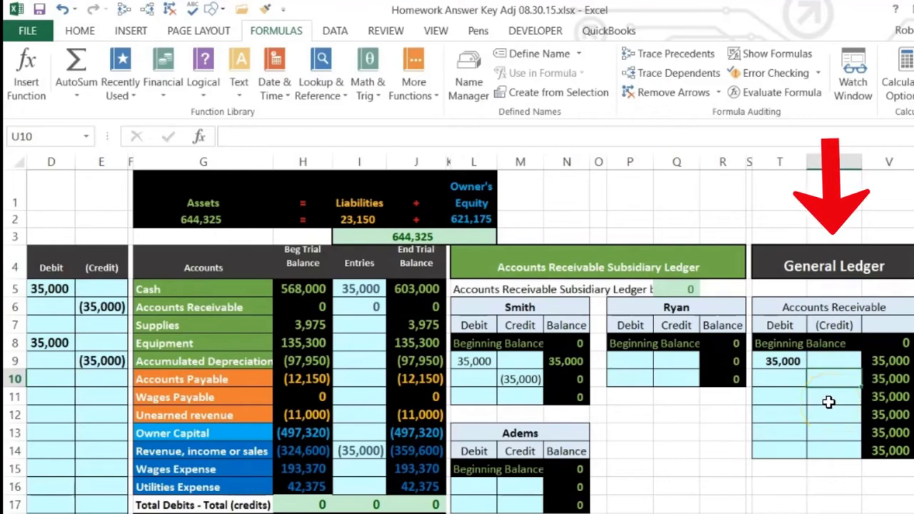
type("=")
left_click(522, 380)
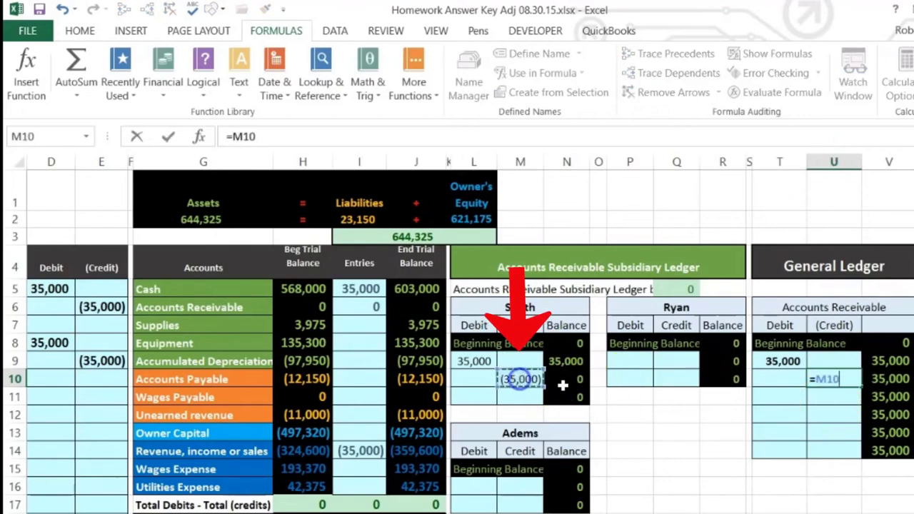
key("Return")
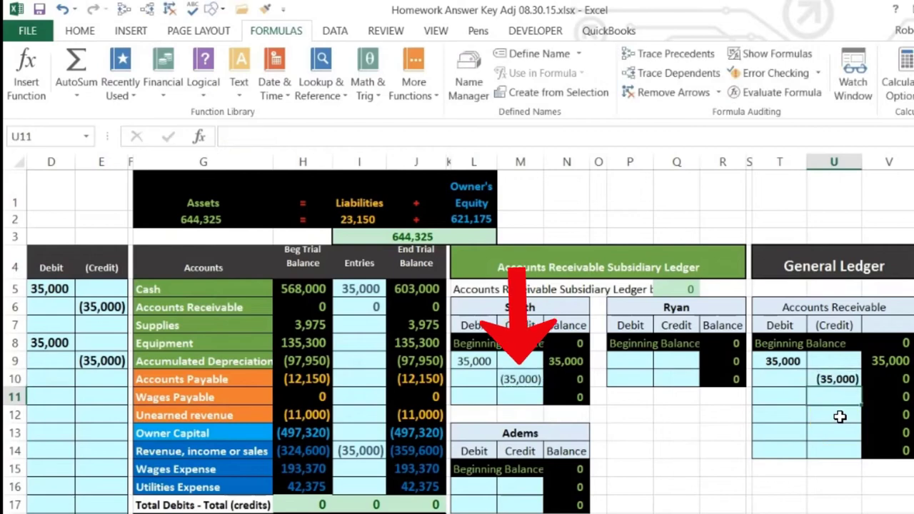
Verify the General Ledger debit and credit links and its final 0 balance
left_click(789, 363)
left_click(845, 379)
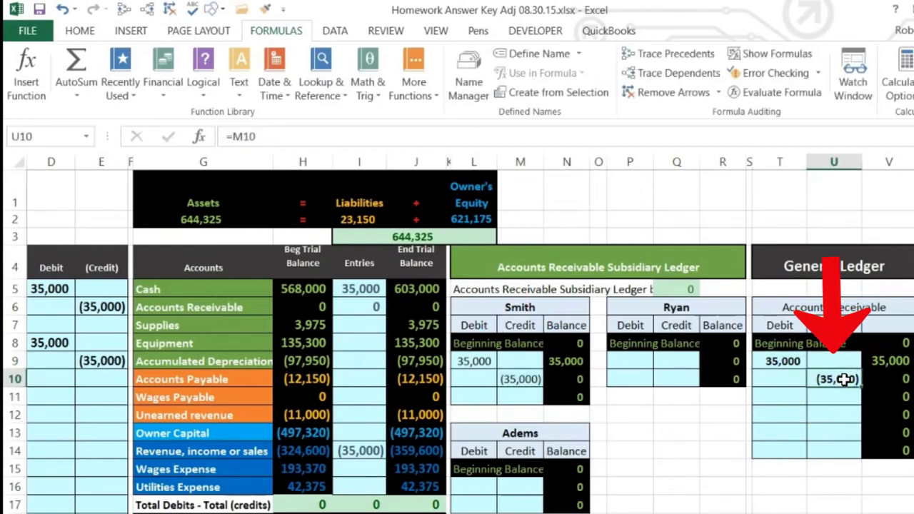
left_click(781, 363)
left_click(832, 381)
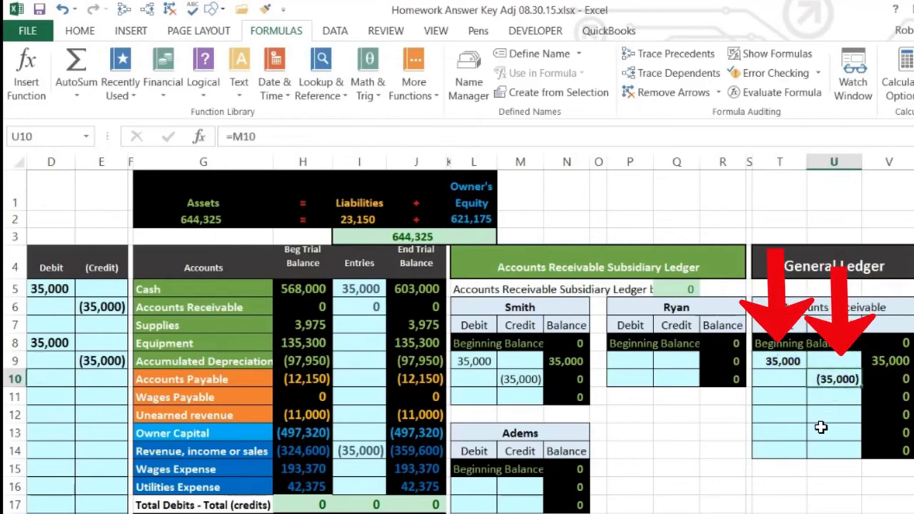
left_click(808, 440)
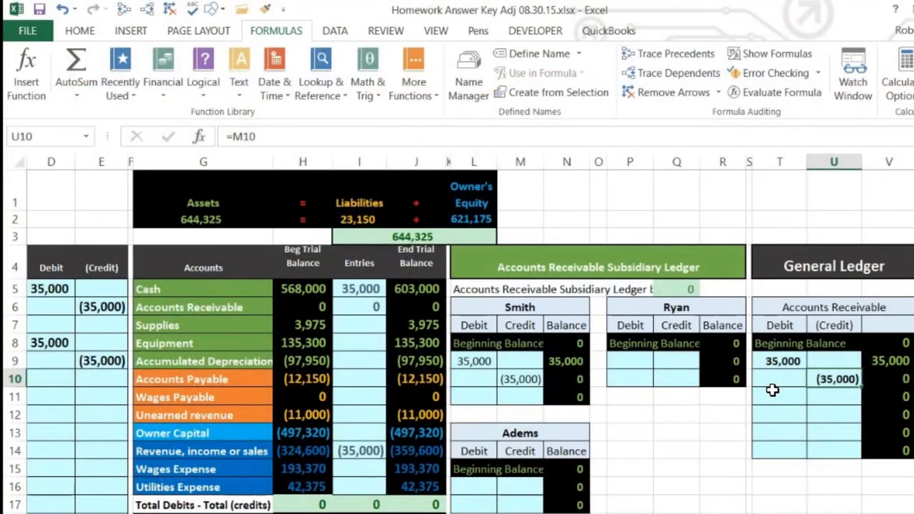
left_click(889, 447)
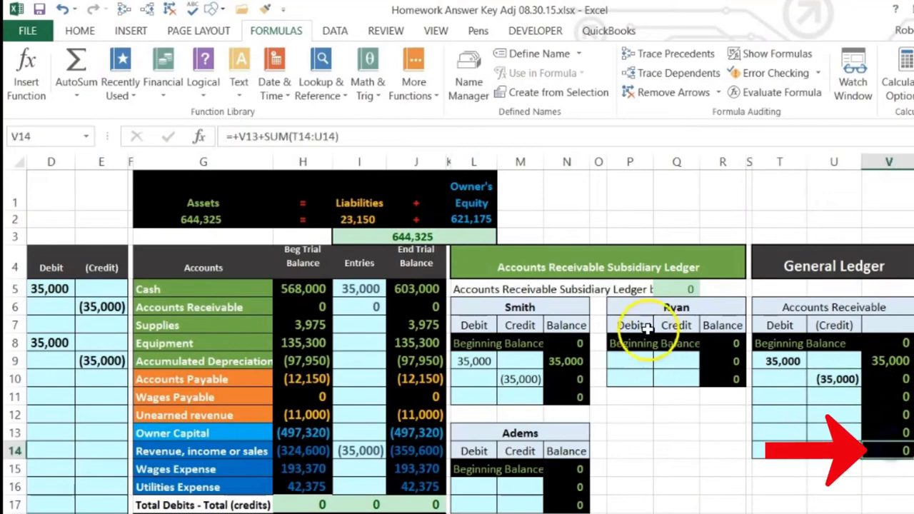
Check the subsidiary ledger total and Accounts Receivable trial balance, then return to column A
double_click(679, 289)
key("Return")
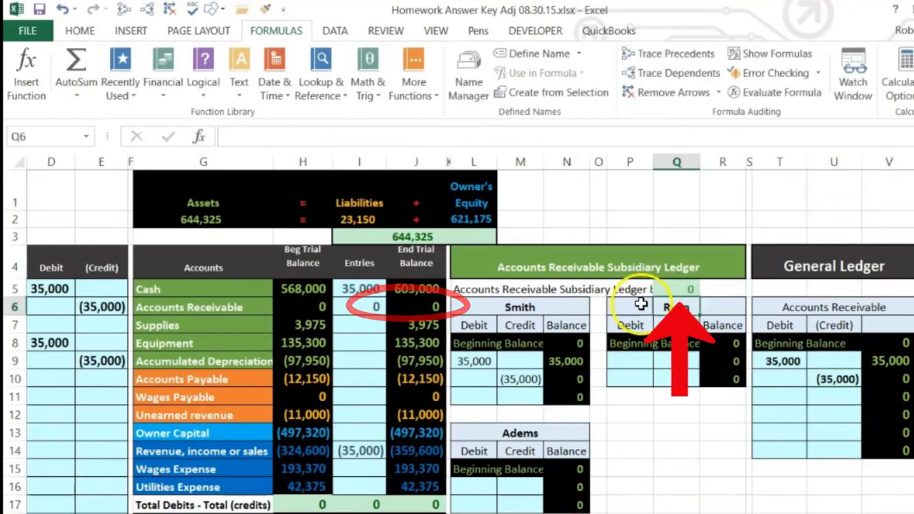
left_click(421, 307)
key("Left")
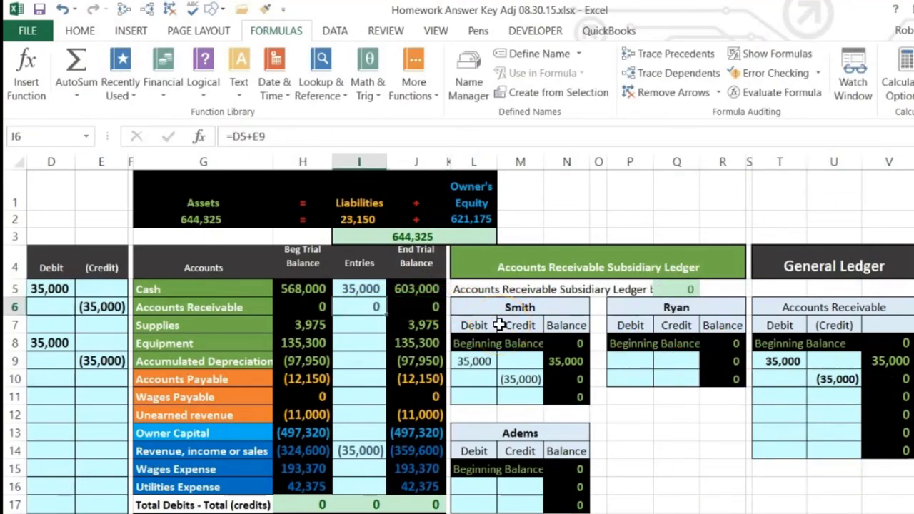
key("Home")
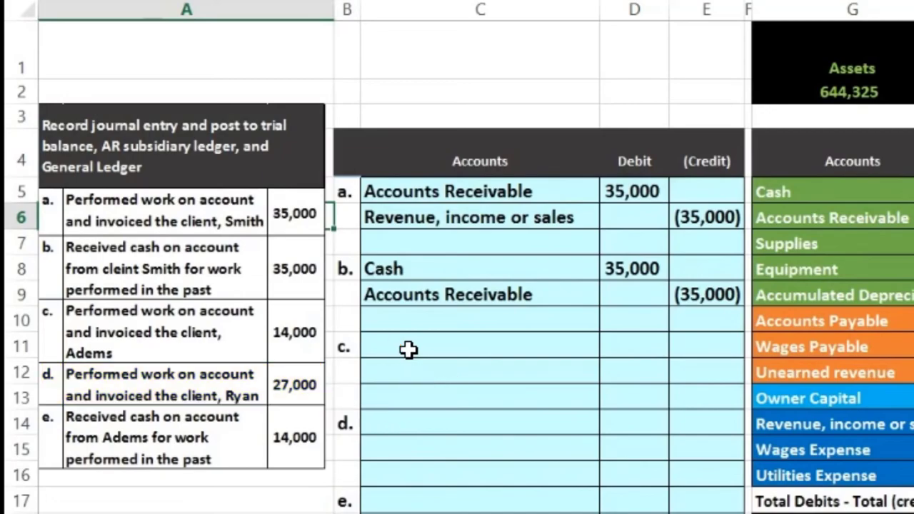
left_click(408, 349)
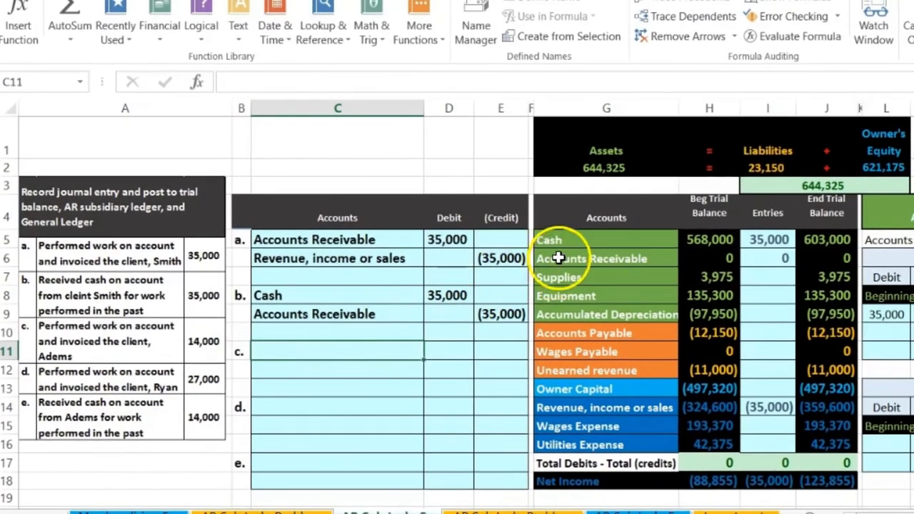
left_click_drag(583, 239, 827, 236)
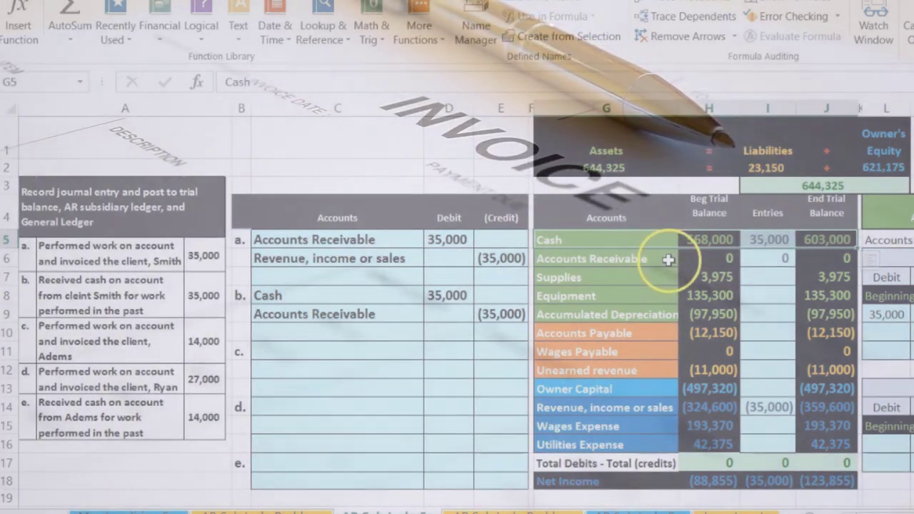
left_click(665, 259)
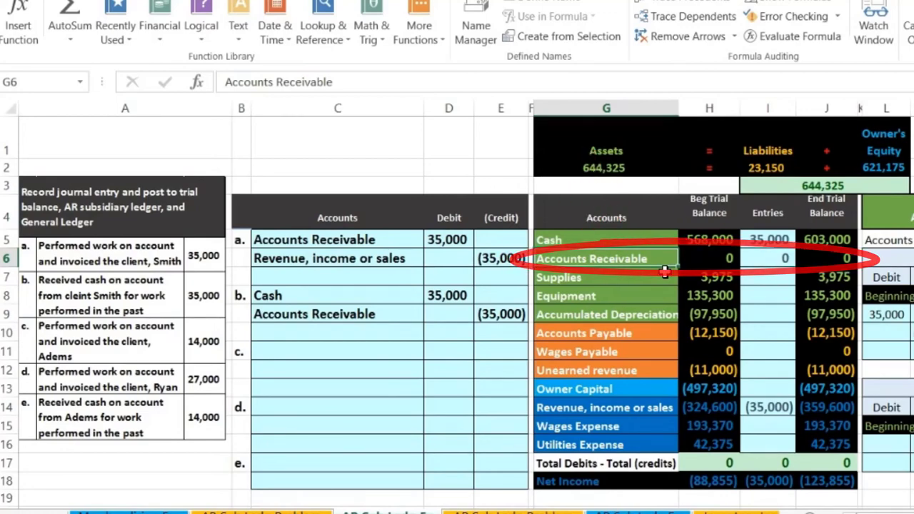
left_click_drag(663, 258, 813, 260)
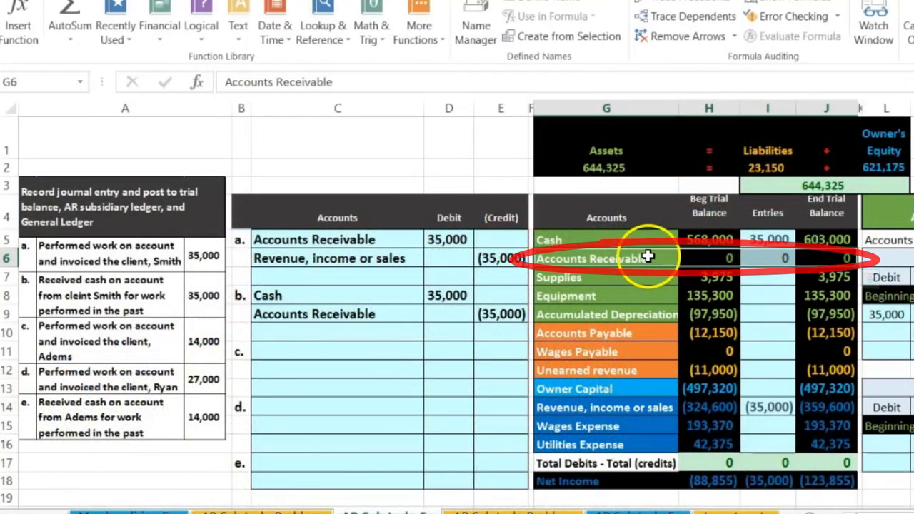
Paste 'Accounts Receivable' as values into C11 and enter a 14,000 debit in D11
right_click(648, 261)
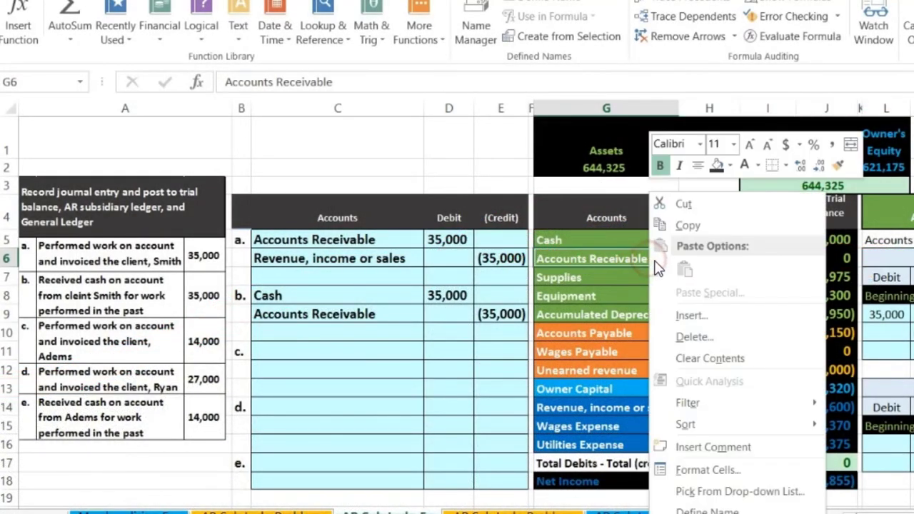
left_click(686, 226)
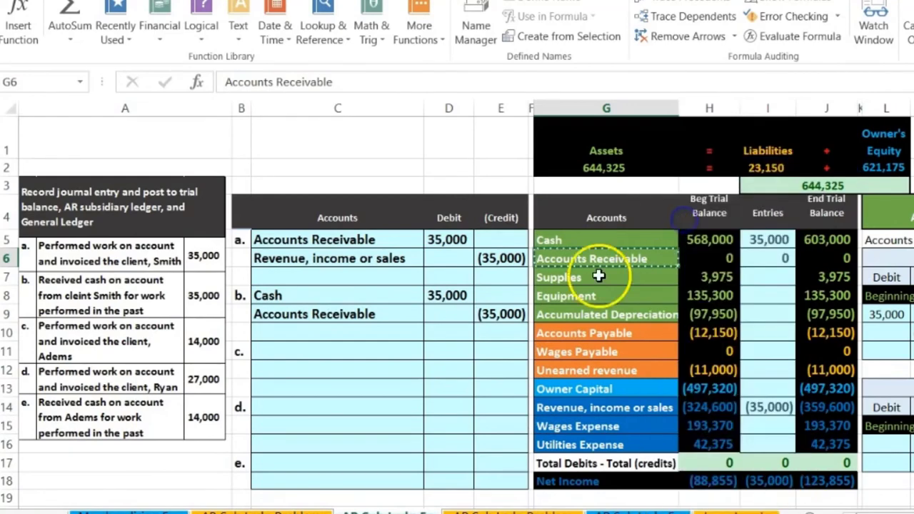
left_click(313, 347)
right_click(314, 347)
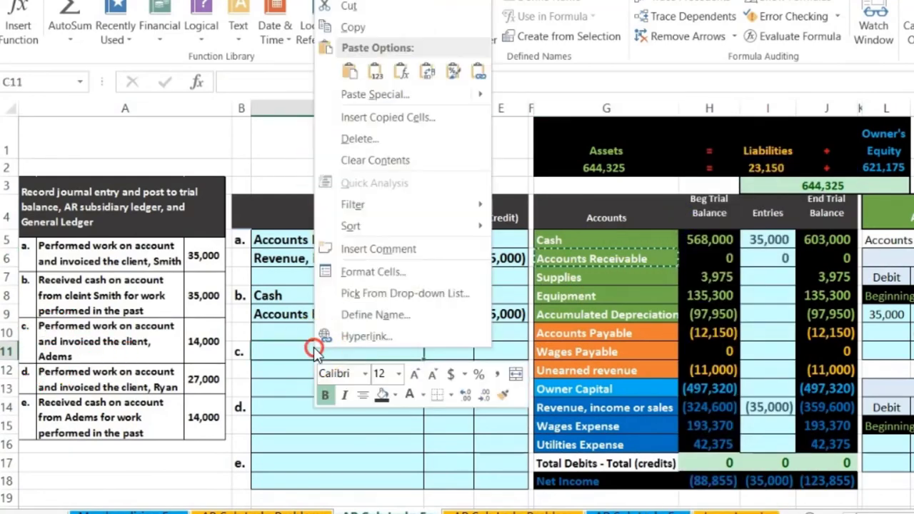
left_click(373, 71)
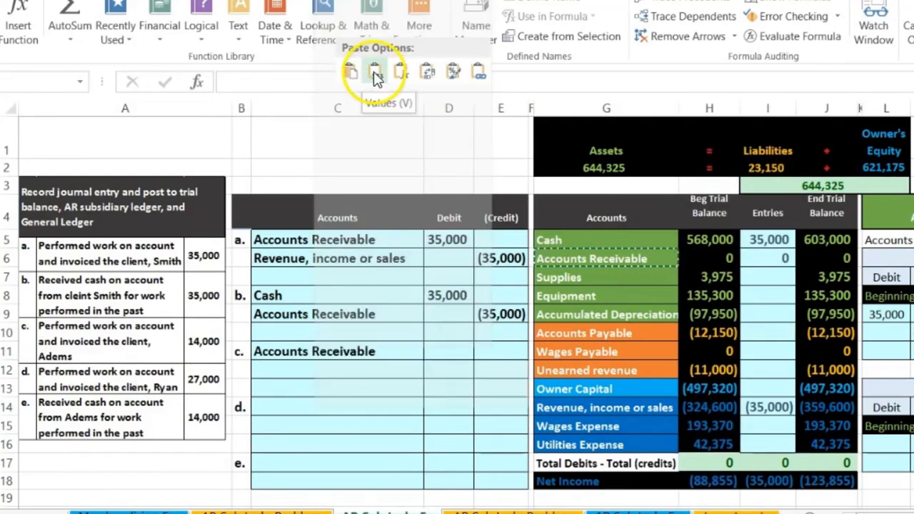
left_click(463, 348)
type("1400")
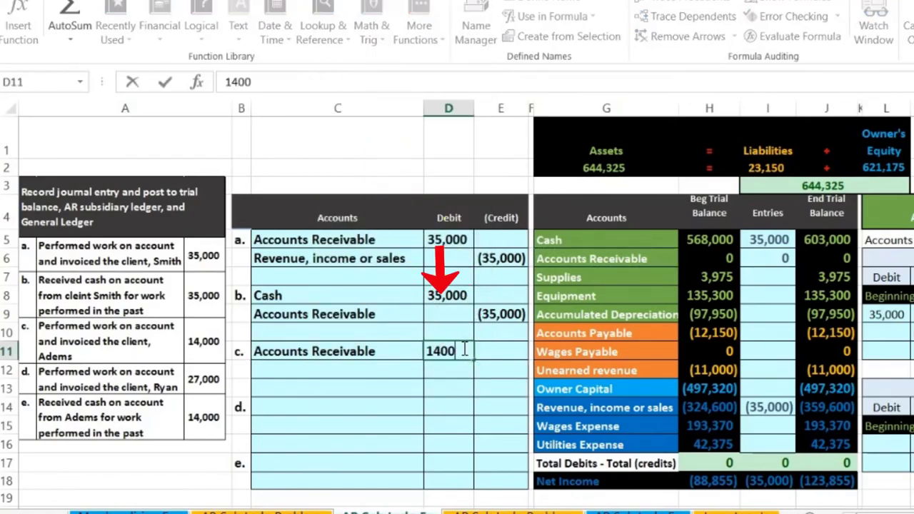
type("0")
key("Return")
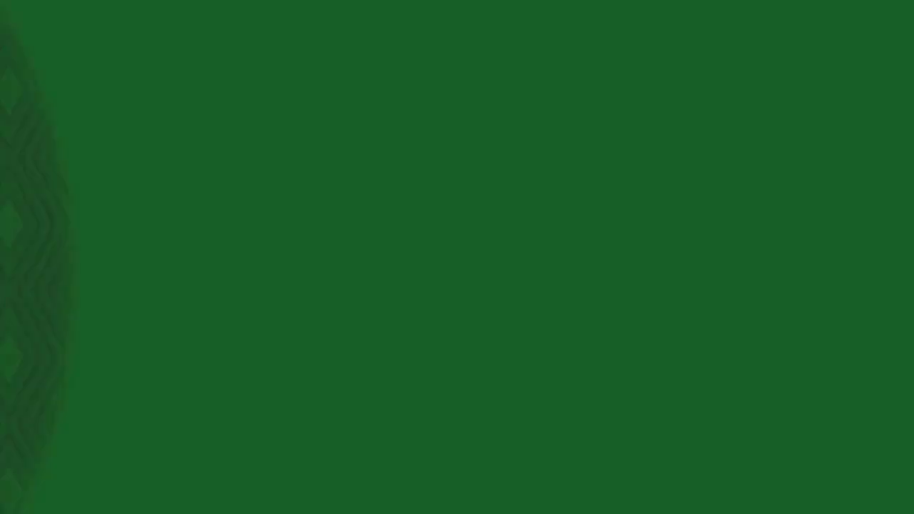